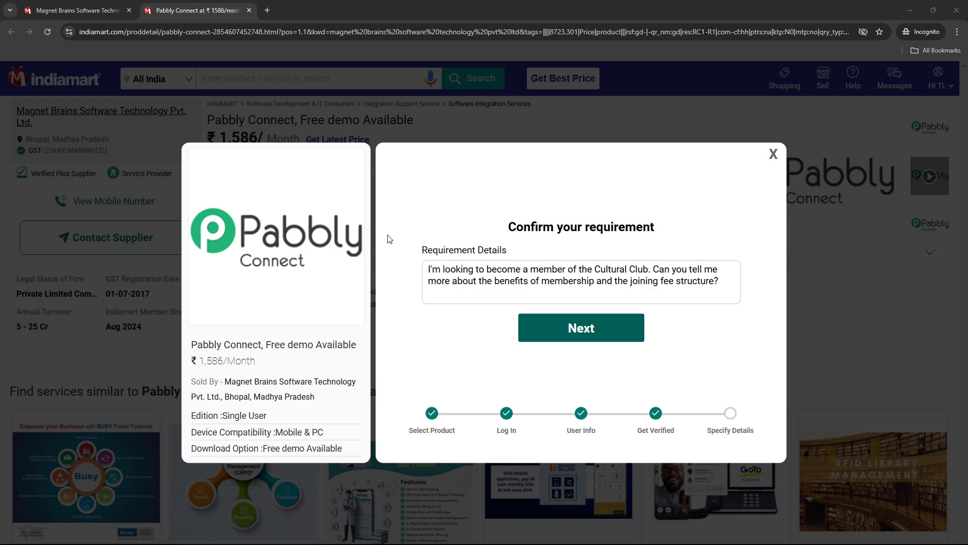
# - Post the Cultural Club enquiry without a GST number and bring up the New Leads & Enquiries sheet
pyautogui.moveTo(428, 270); pyautogui.dragTo(732, 277)
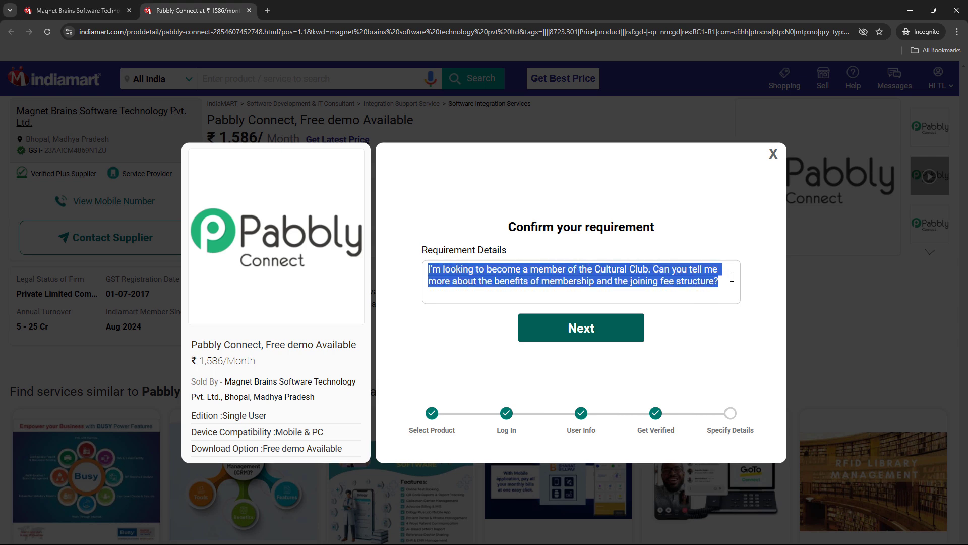
pyautogui.click(582, 281)
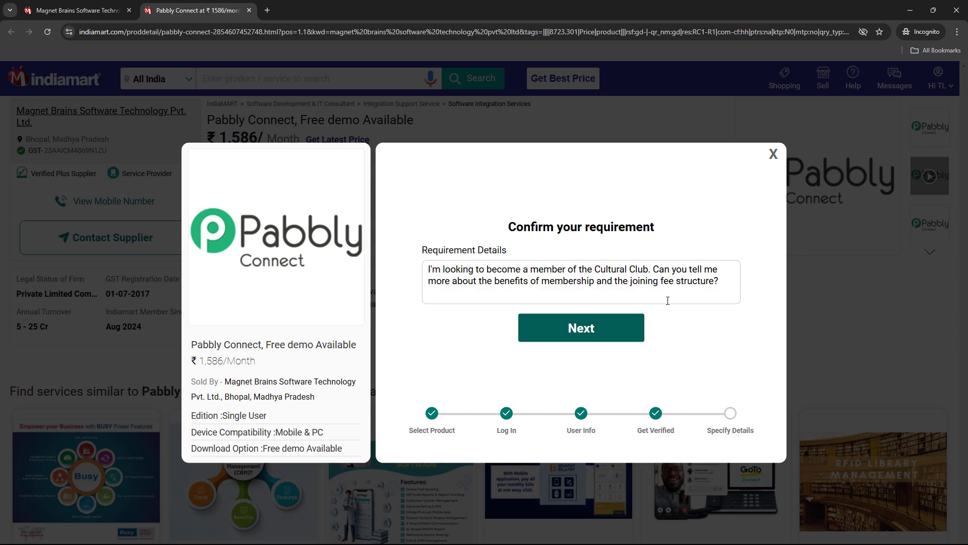
pyautogui.click(601, 338)
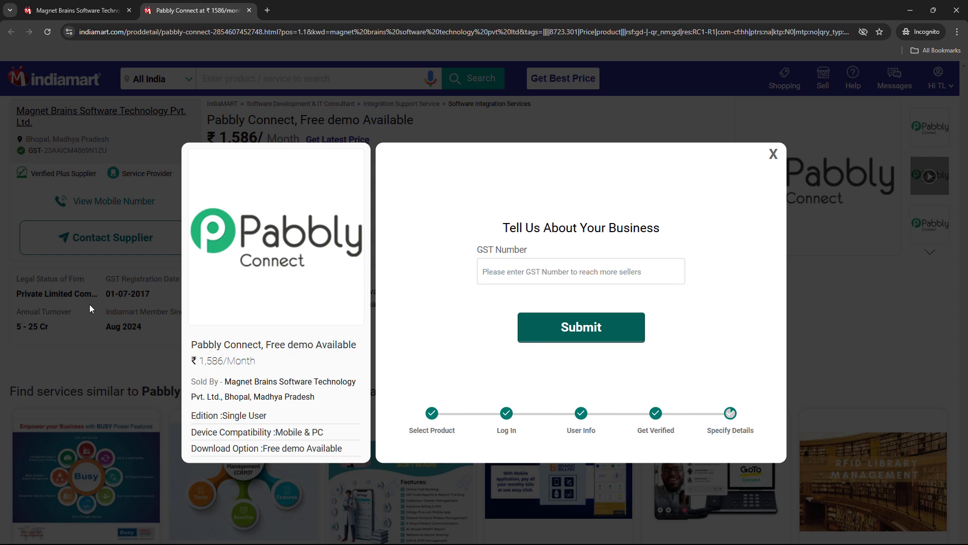
pyautogui.click(549, 336)
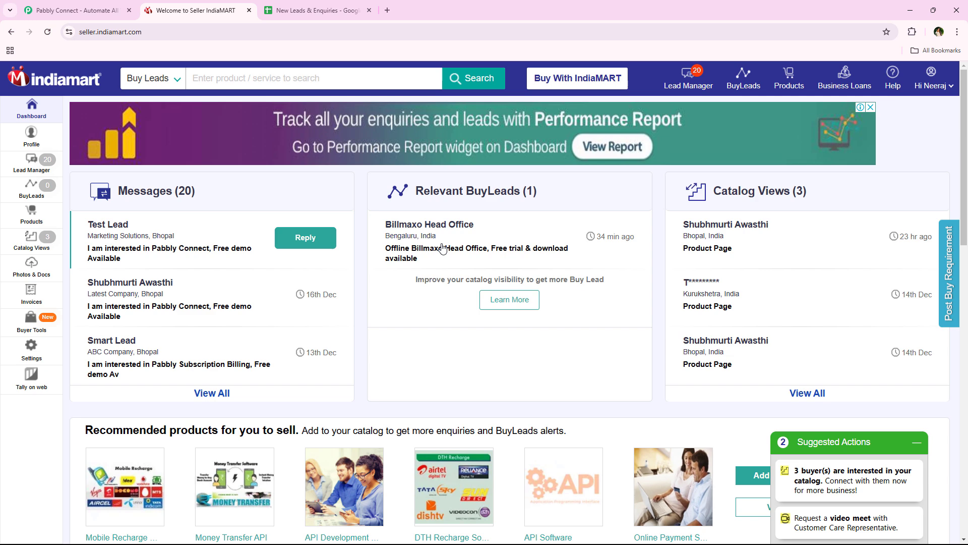
pyautogui.click(337, 6)
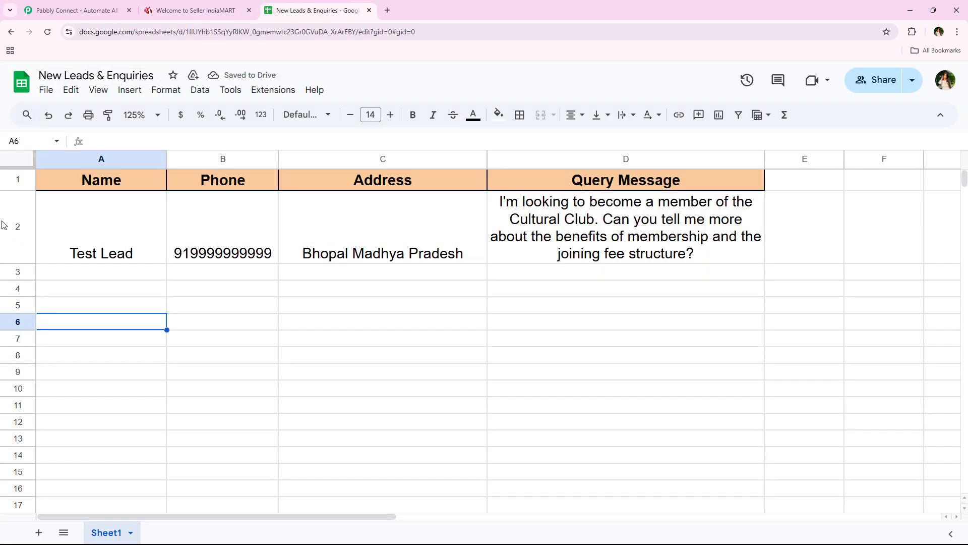
# - Check the lead's name, phone, address and query message in cells A2–D2, then go to Pabbly Connect
pyautogui.click(153, 218)
pyautogui.click(245, 224)
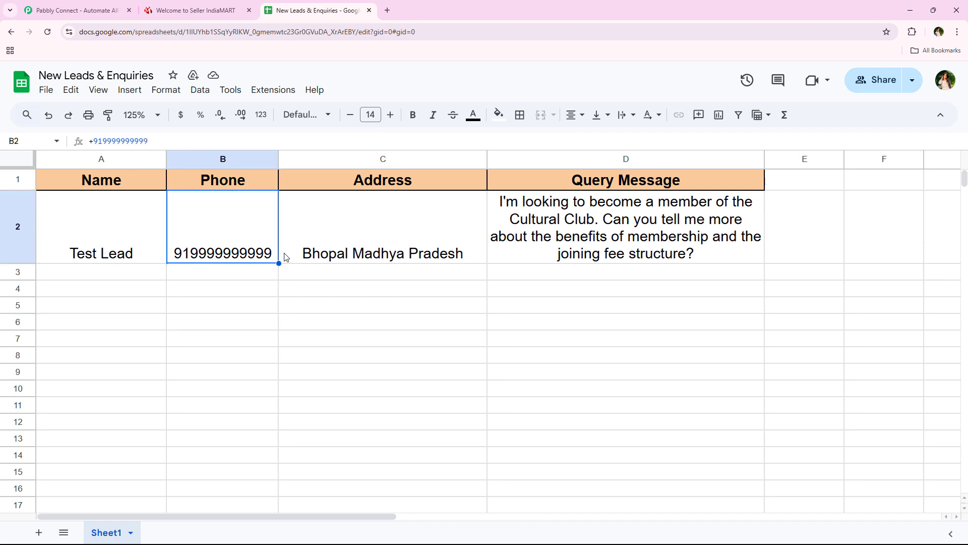
pyautogui.click(361, 233)
pyautogui.click(654, 224)
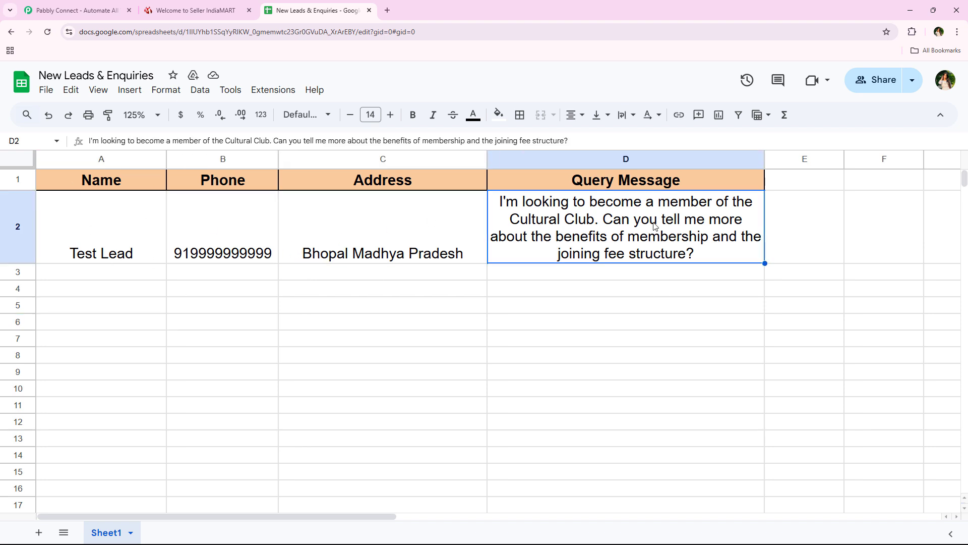
pyautogui.tripleClick(654, 225)
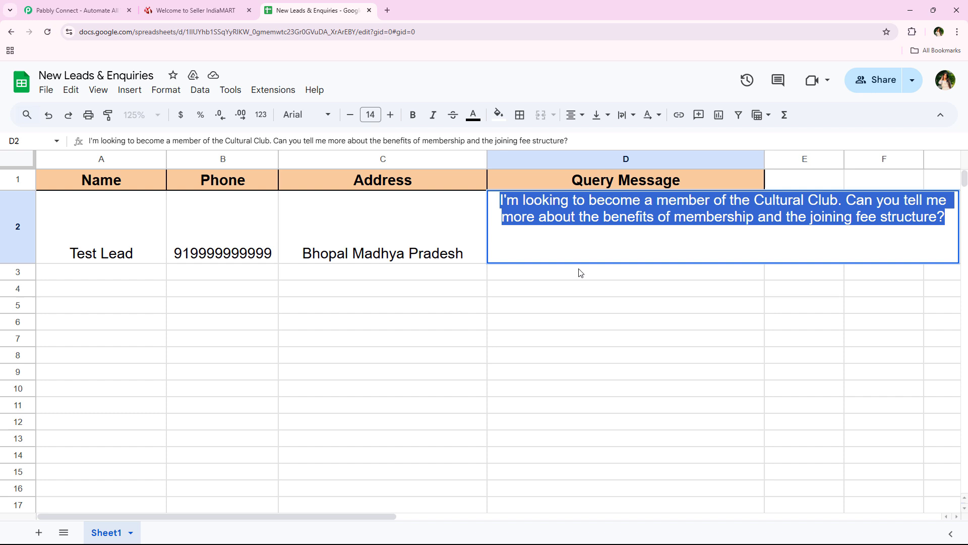
pyautogui.click(669, 341)
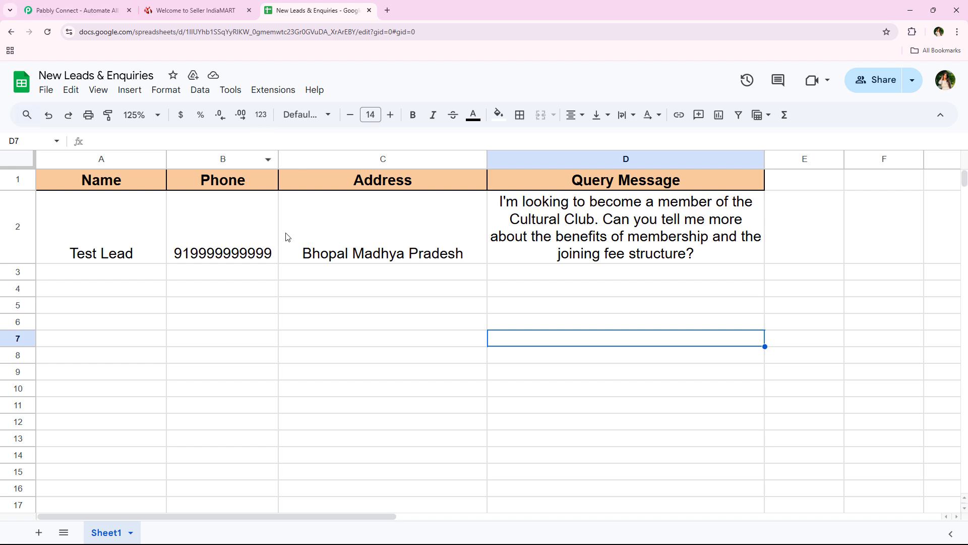
pyautogui.click(96, 9)
# - Dismiss the Year End Sale popup and sign in to Pabbly
pyautogui.click(185, 31)
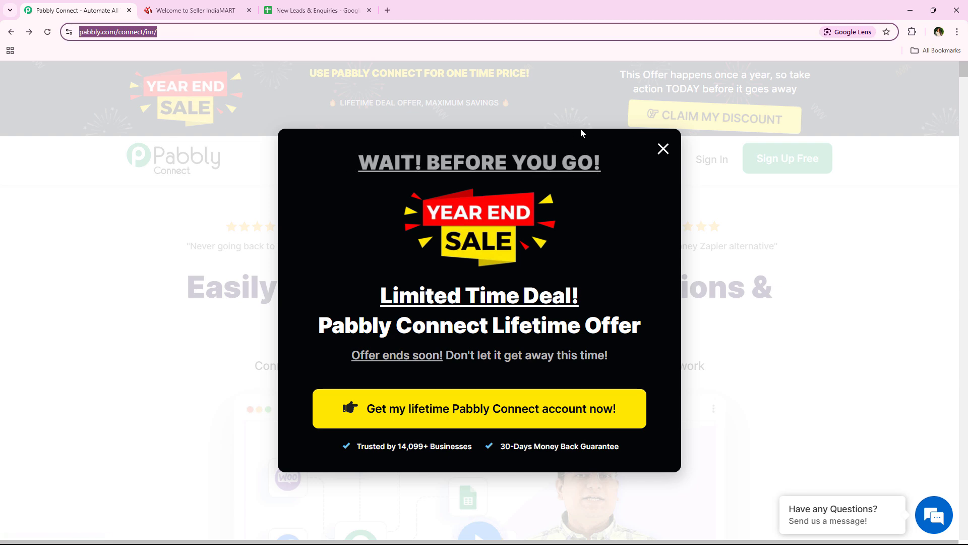
pyautogui.click(663, 149)
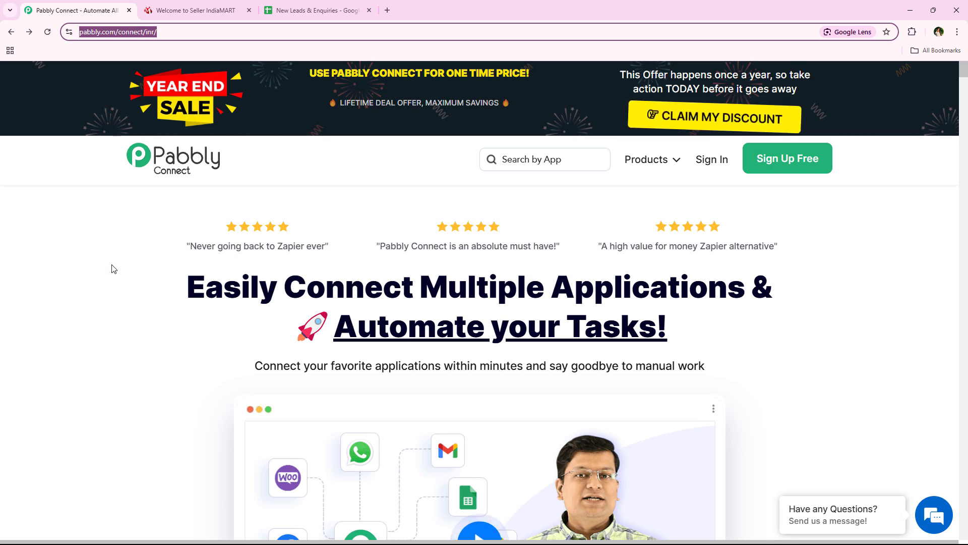
pyautogui.click(716, 194)
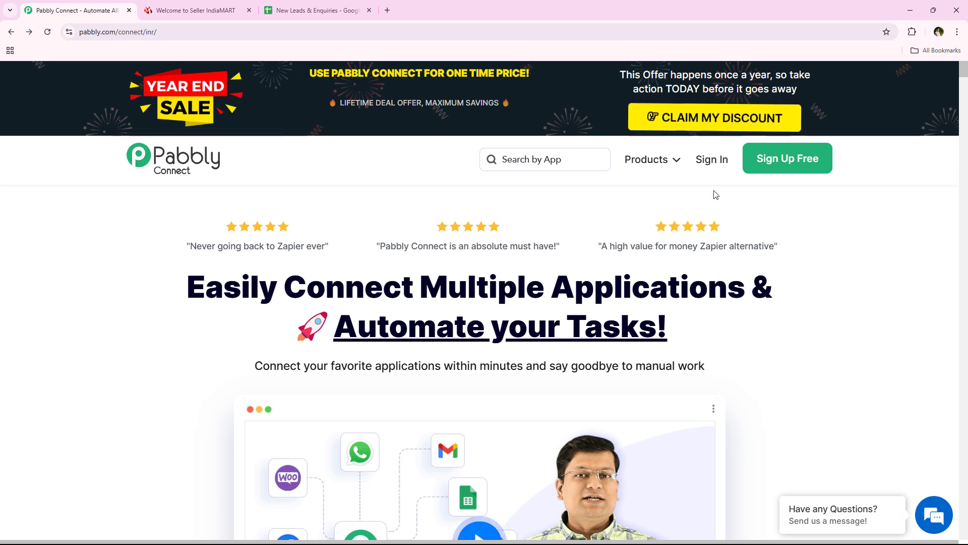
pyautogui.click(713, 161)
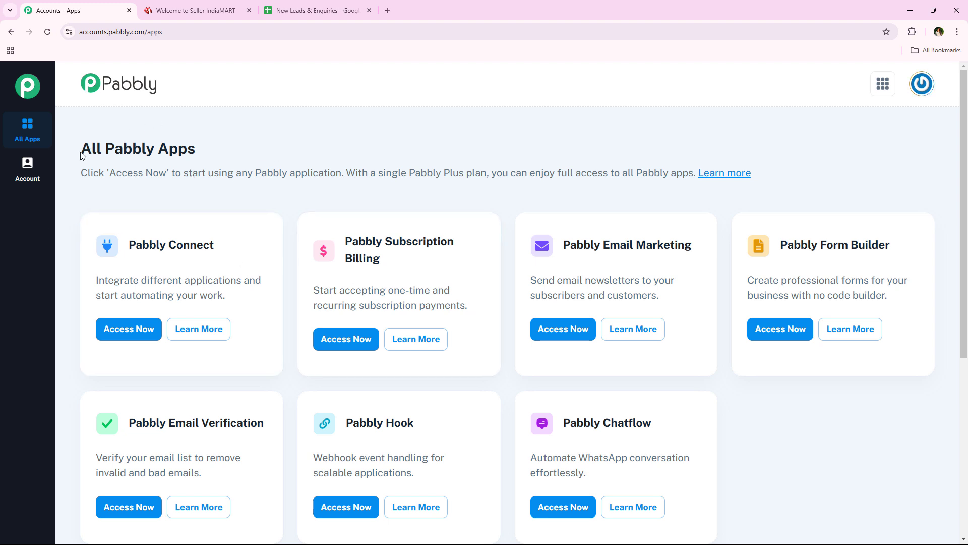
# - Find Pabbly Connect in the All Pabbly Apps list and launch its dashboard
pyautogui.moveTo(81, 156); pyautogui.dragTo(203, 156)
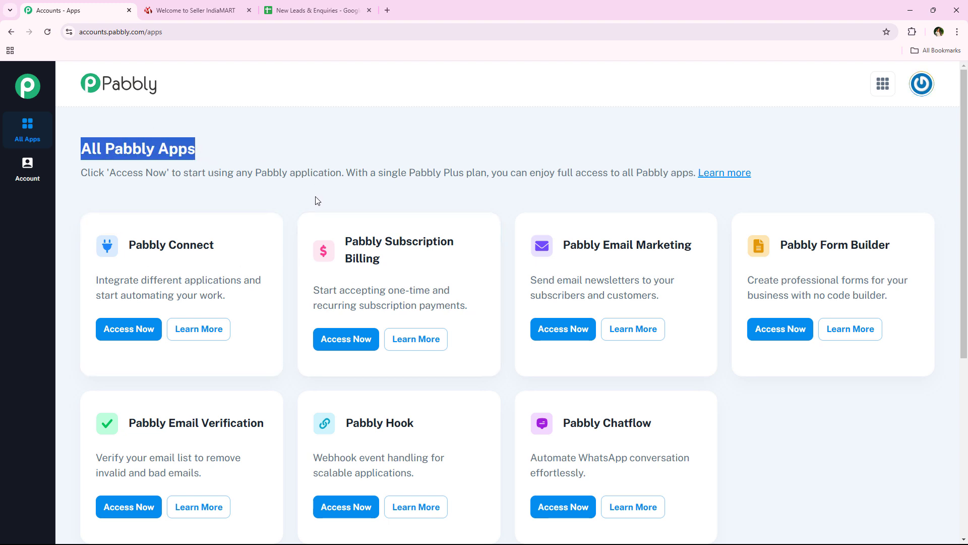
pyautogui.scroll(-2, 304, 227)
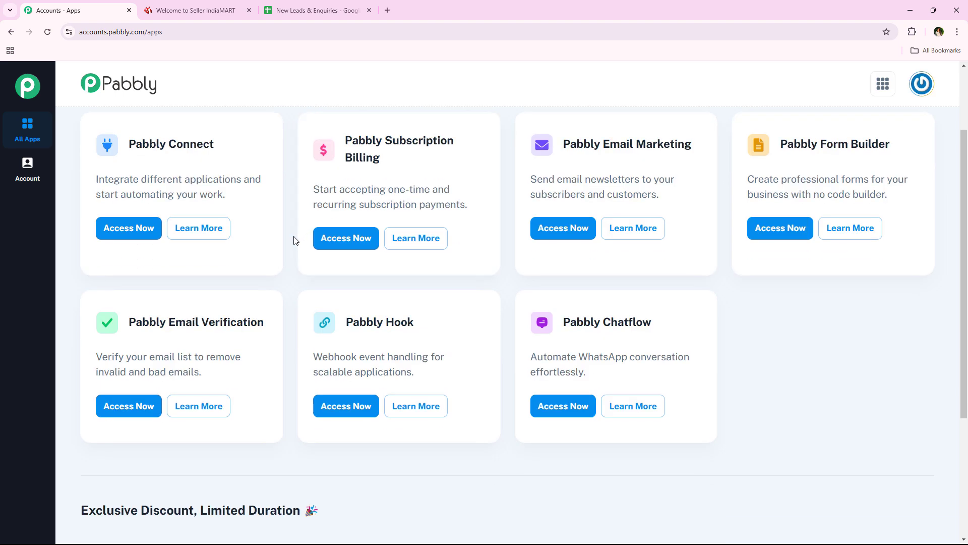
pyautogui.scroll(1, 285, 239)
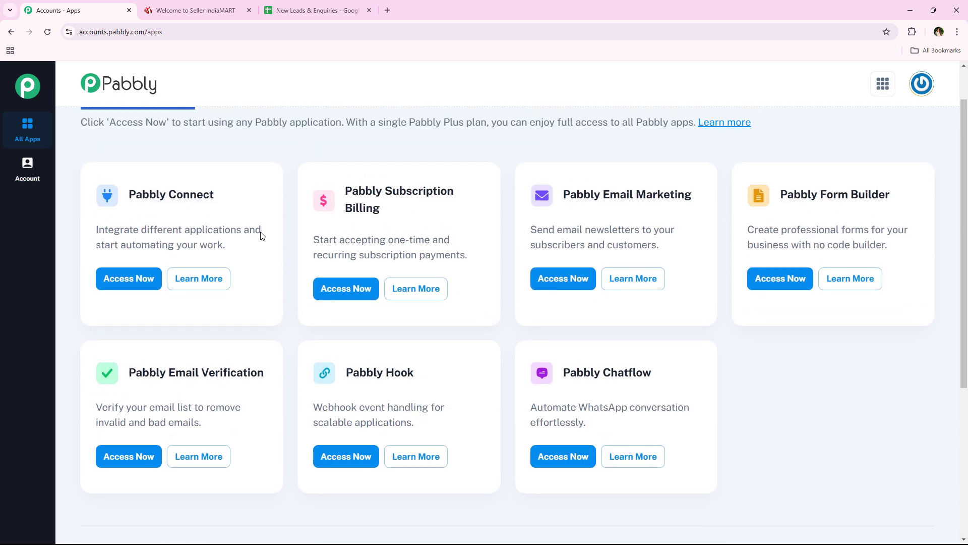
pyautogui.moveTo(126, 194); pyautogui.dragTo(241, 231)
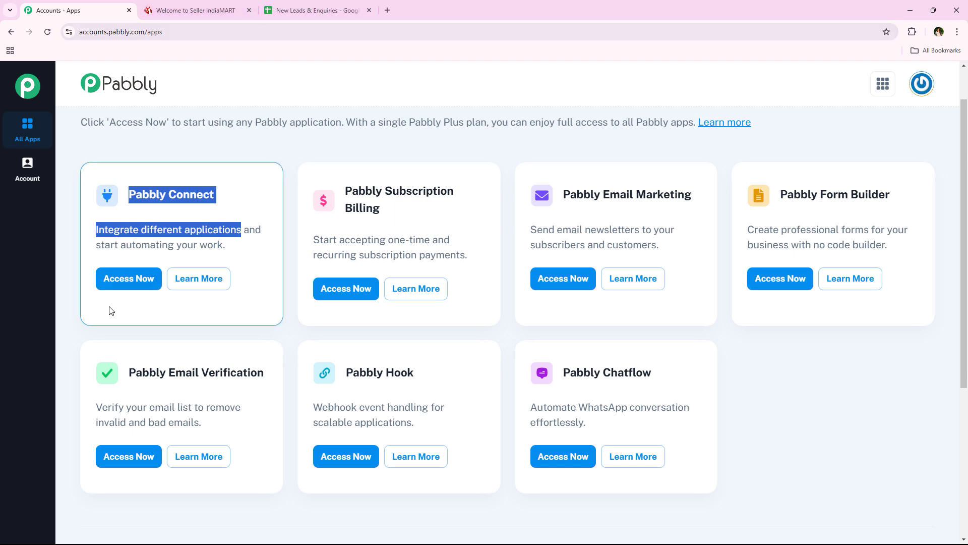
pyautogui.click(110, 291)
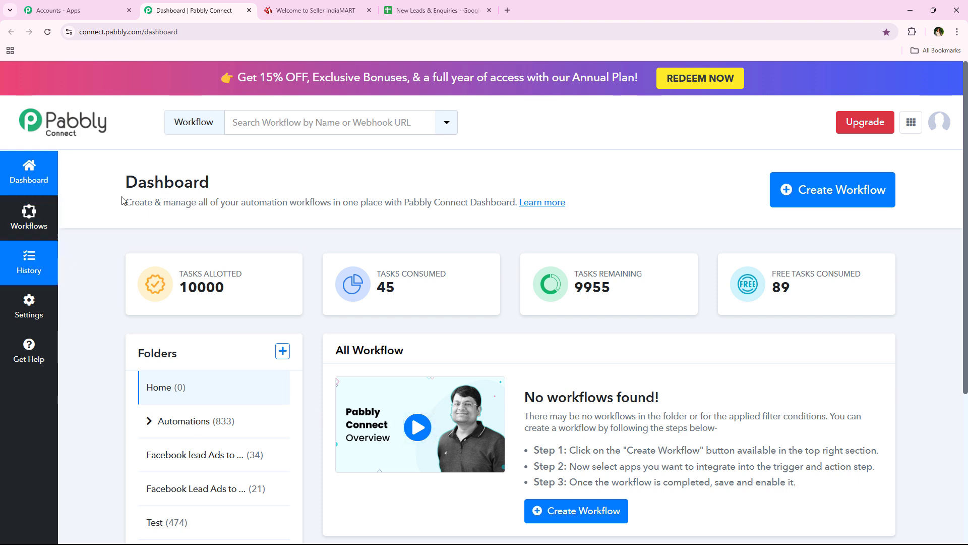
# - Create a workflow in the Automations folder with the pasted IndiaMART-leads-to-Google-Sheets name
pyautogui.click(813, 186)
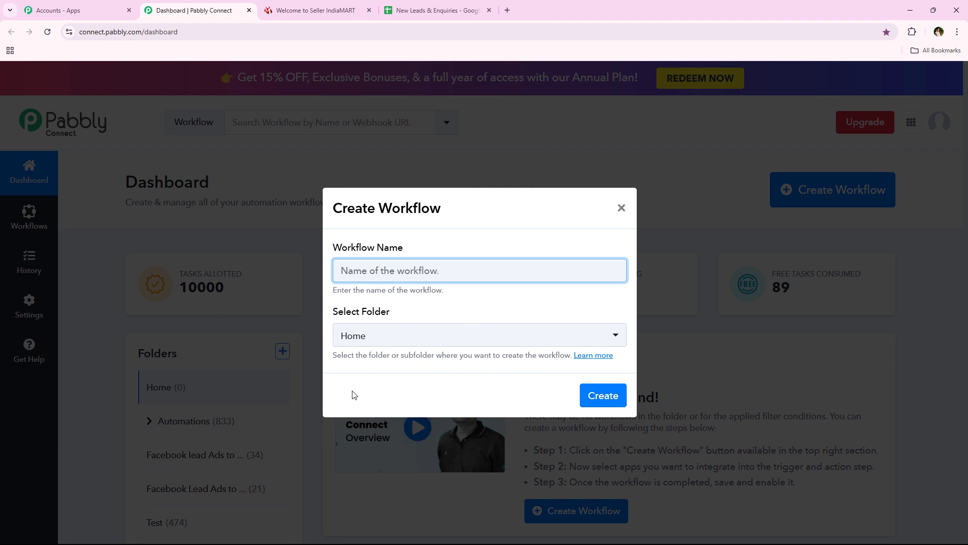
pyautogui.click(341, 337)
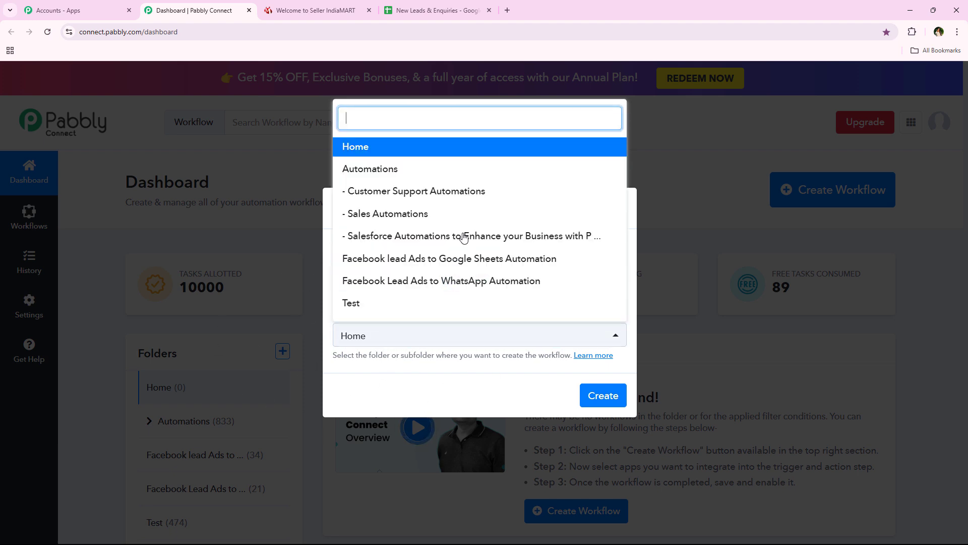
pyautogui.click(585, 173)
pyautogui.click(434, 269)
pyautogui.rightClick(437, 269)
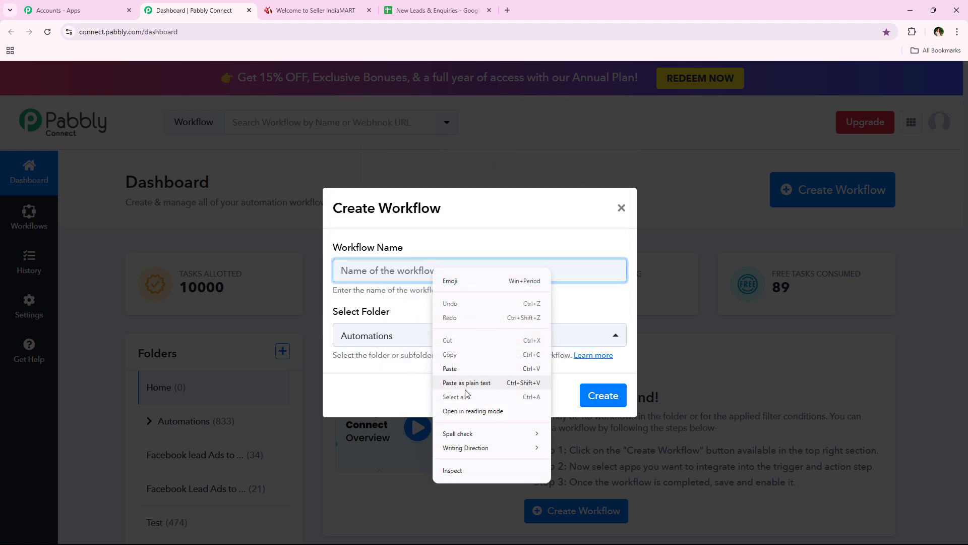
pyautogui.click(458, 370)
pyautogui.click(420, 302)
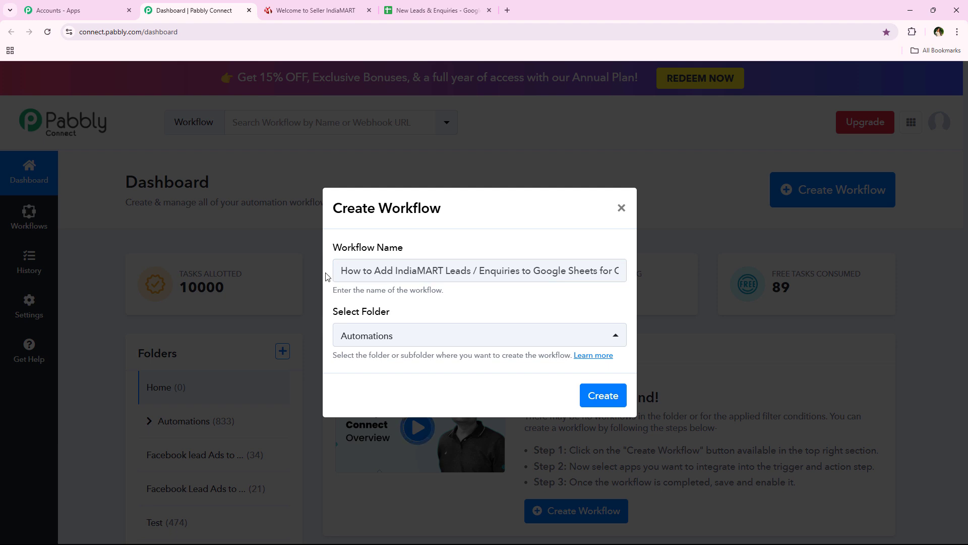
pyautogui.moveTo(342, 269); pyautogui.dragTo(614, 272)
pyautogui.click(604, 395)
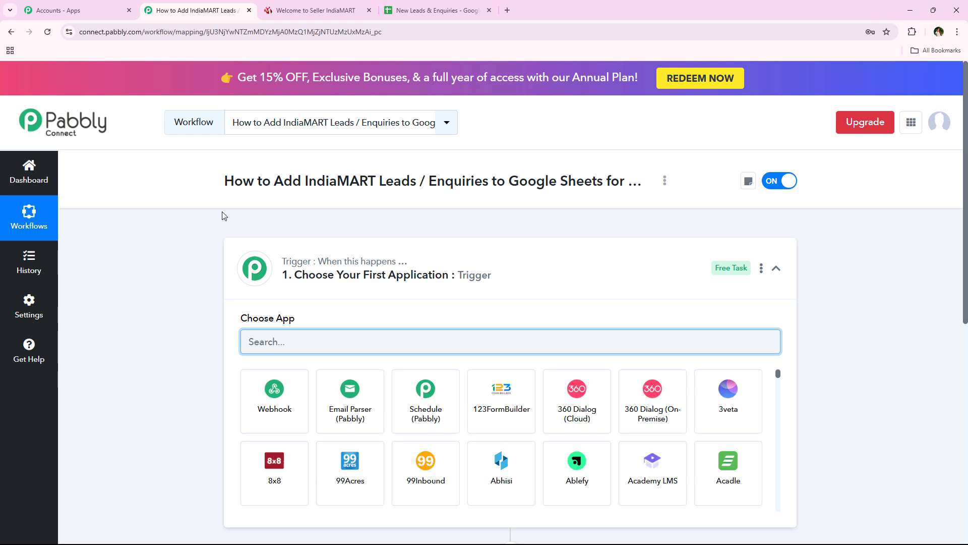
# - Search 'IndiaMAR' in the trigger's app chooser and select IndiaMART
pyautogui.click(338, 294)
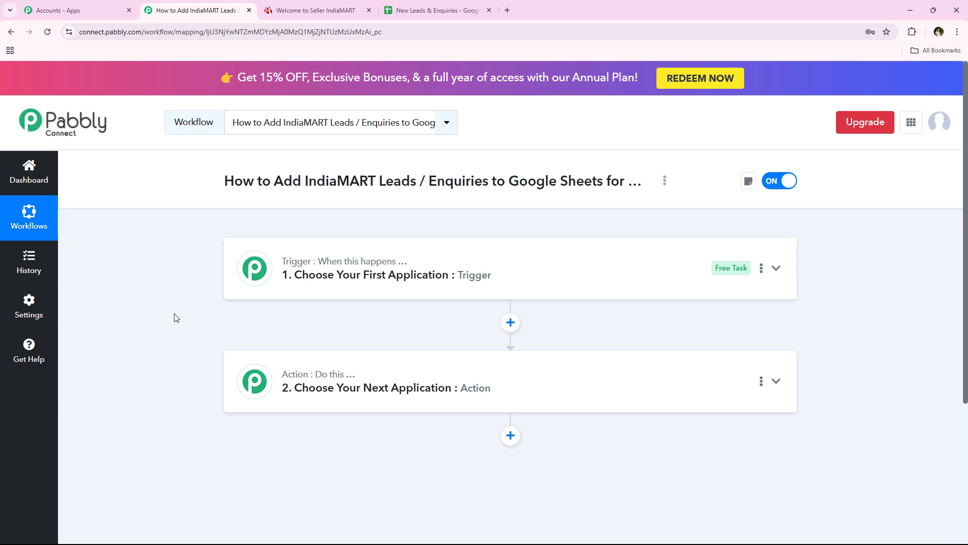
pyautogui.click(333, 253)
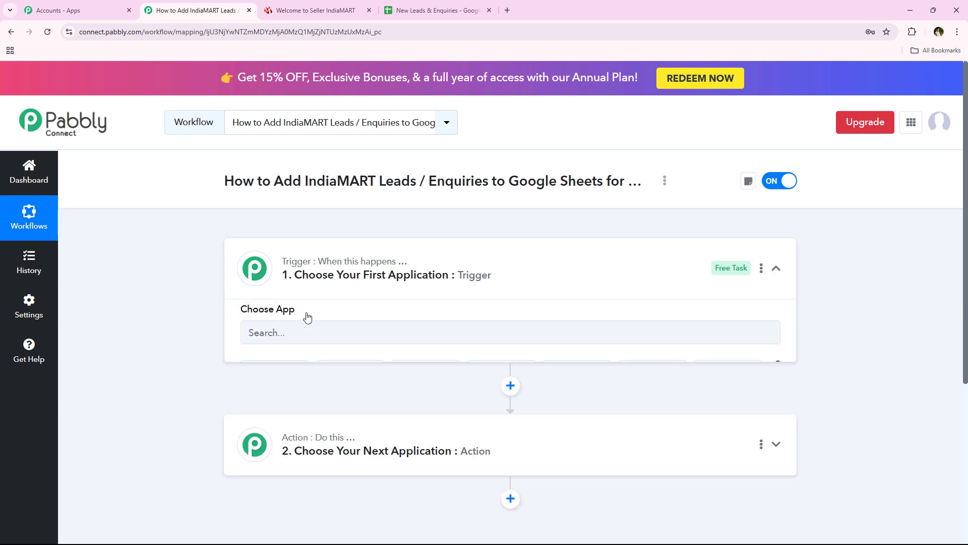
pyautogui.click(303, 334)
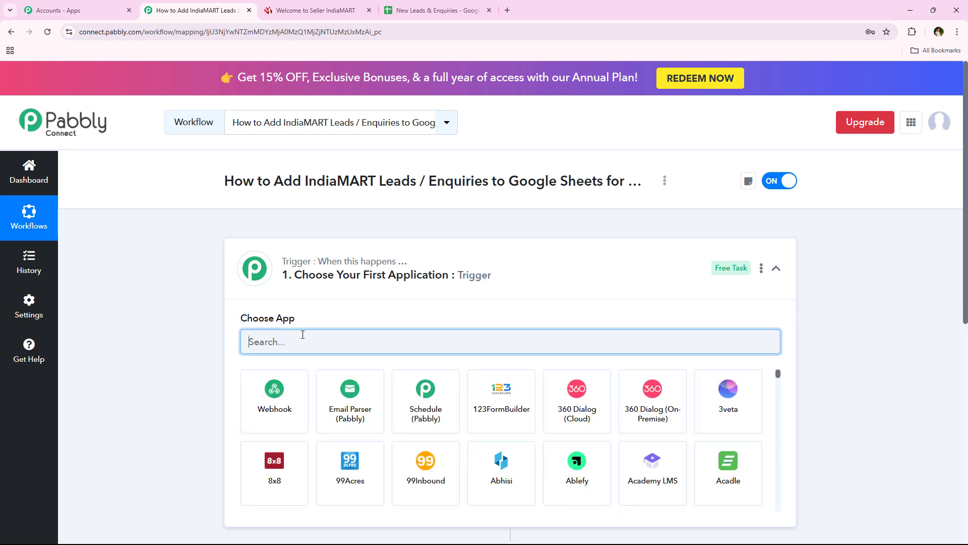
pyautogui.write('Ind')
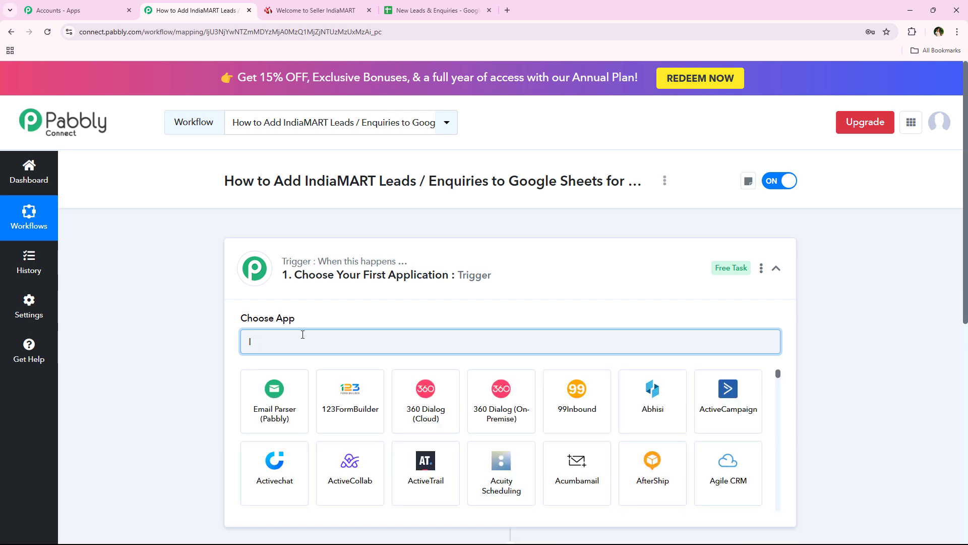
pyautogui.write('ia')
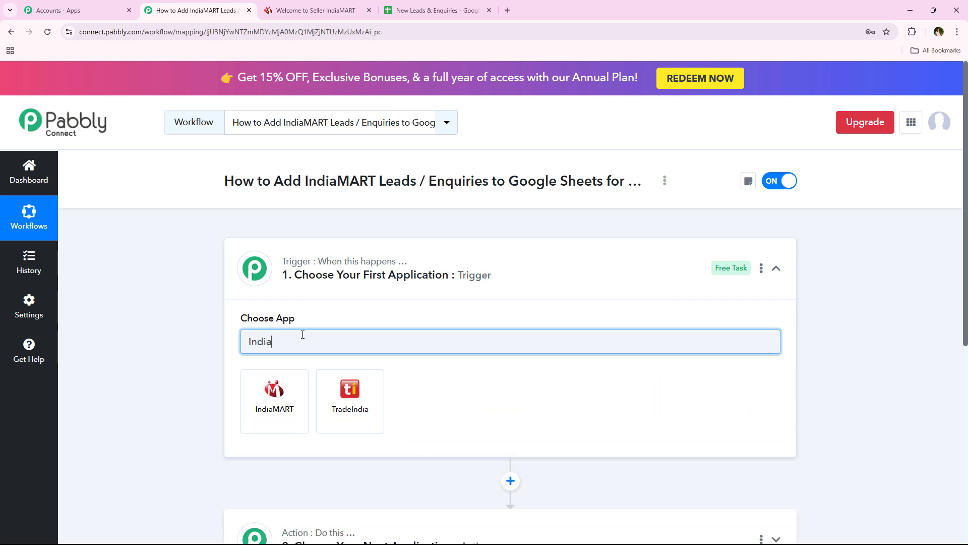
pyautogui.write('MART')
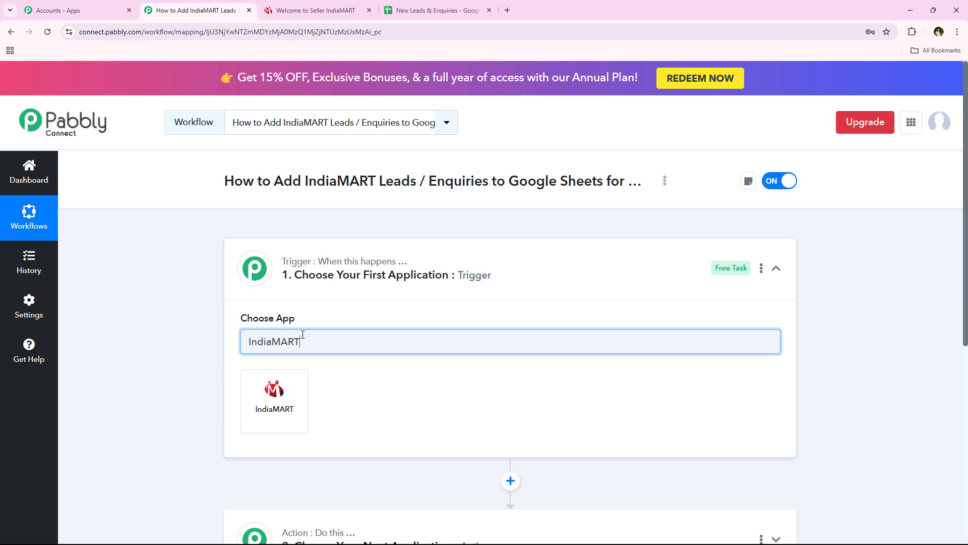
pyautogui.click(266, 415)
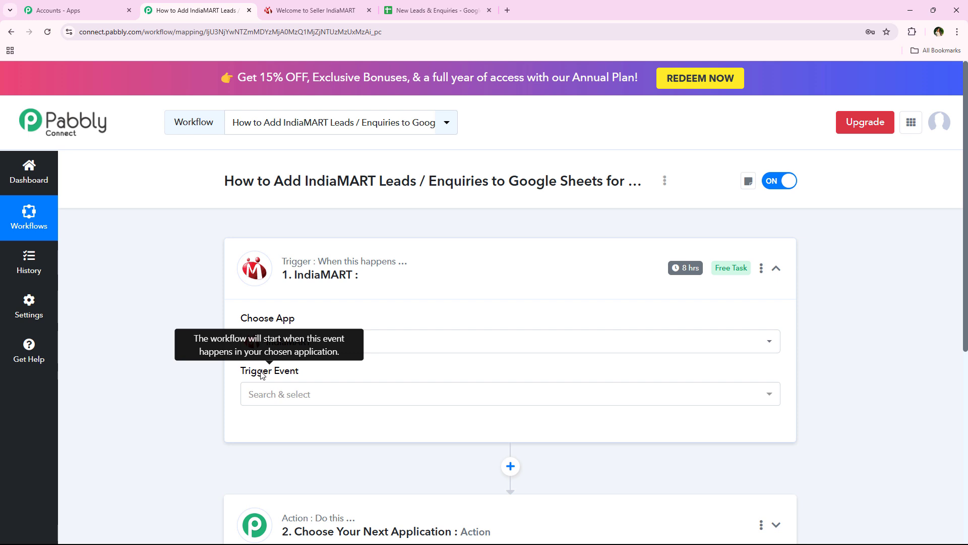
# - Set the IndiaMART trigger event to New Leads
pyautogui.click(247, 395)
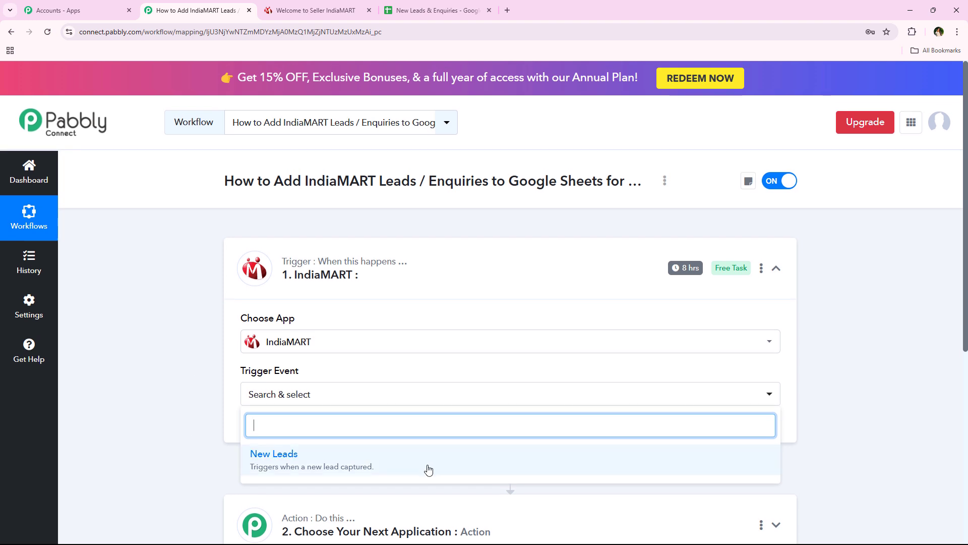
pyautogui.click(665, 456)
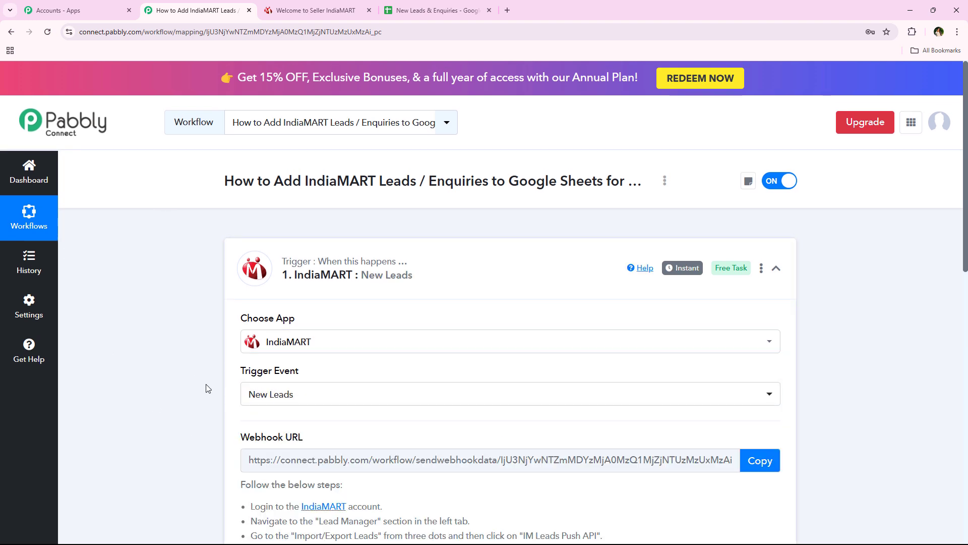
pyautogui.scroll(-4, 181, 266)
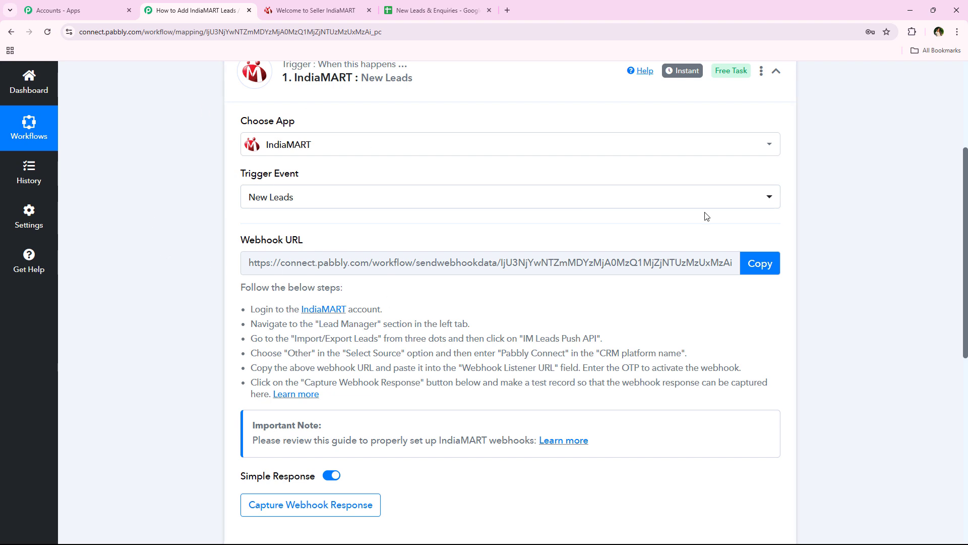
# - Copy the generated webhook URL, review the setup steps, and go to the IndiaMART seller dashboard
pyautogui.click(756, 267)
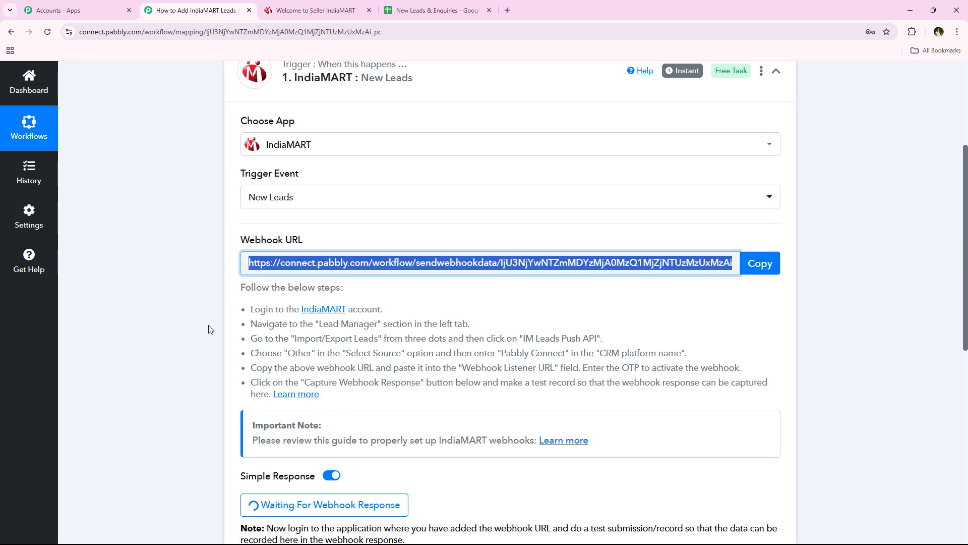
pyautogui.moveTo(251, 313); pyautogui.dragTo(602, 339)
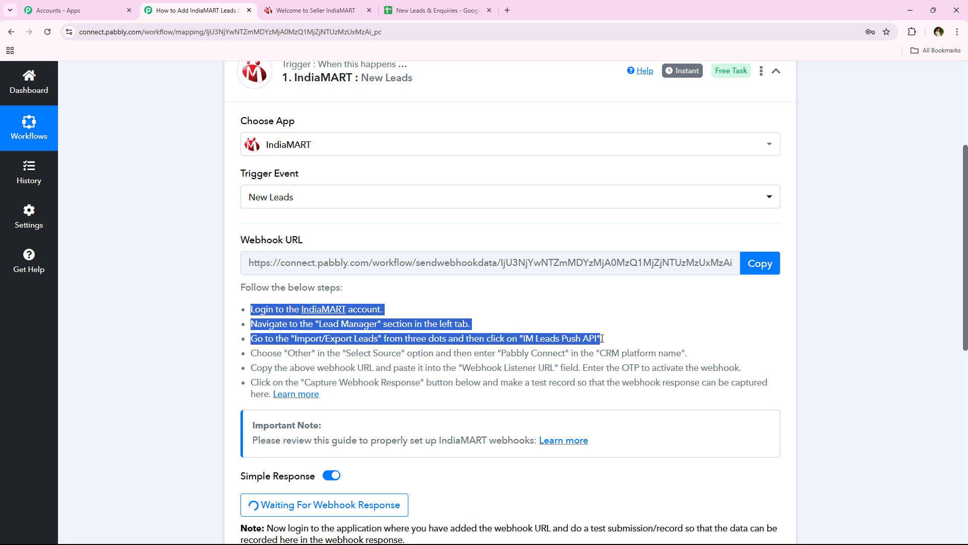
pyautogui.click(247, 361)
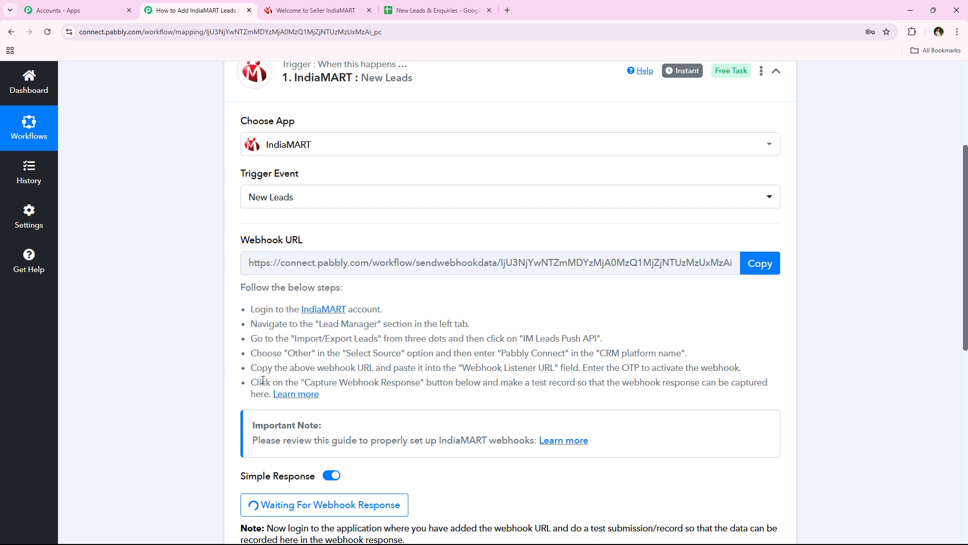
pyautogui.click(282, 4)
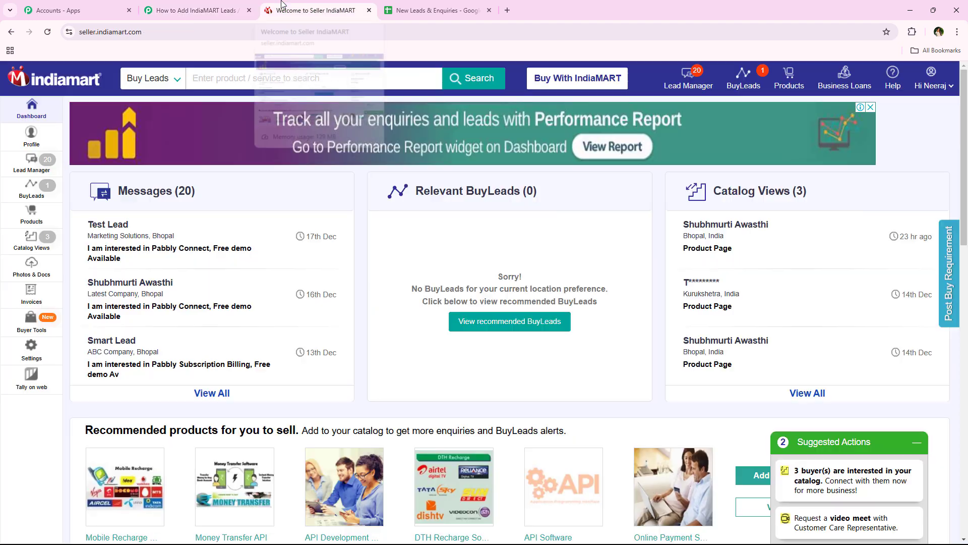
# - Go to Lead Manager's Import / Export Leads > Push API integration page
pyautogui.click(26, 169)
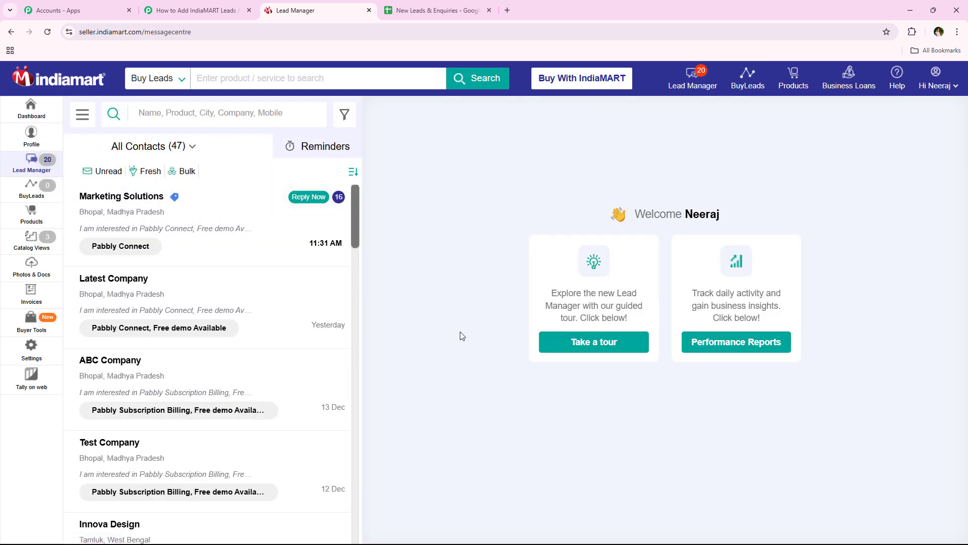
pyautogui.click(84, 116)
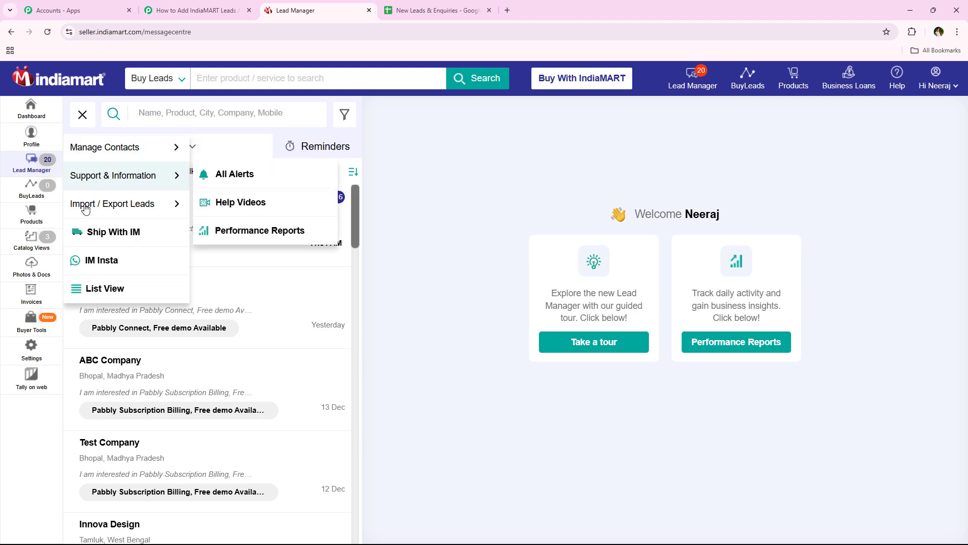
pyautogui.moveTo(81, 207)
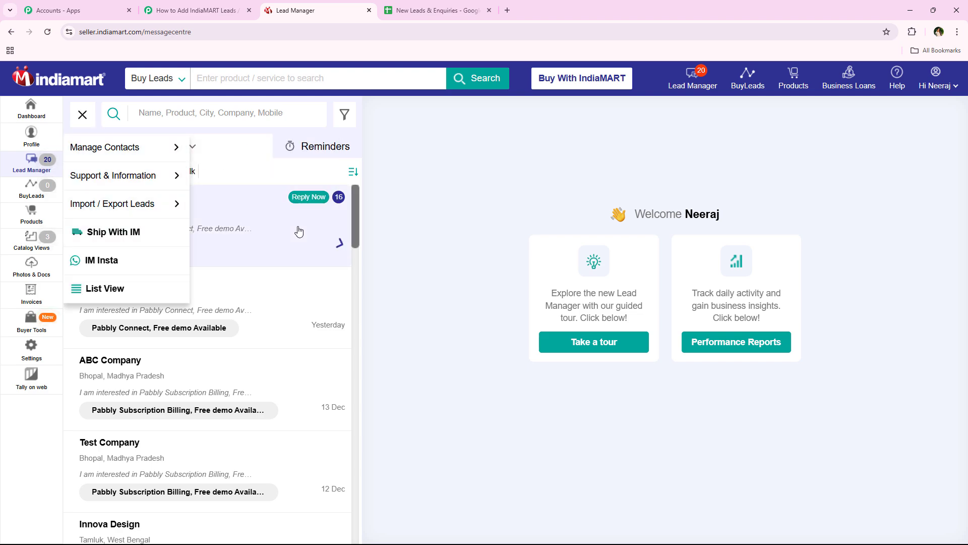
pyautogui.click(237, 233)
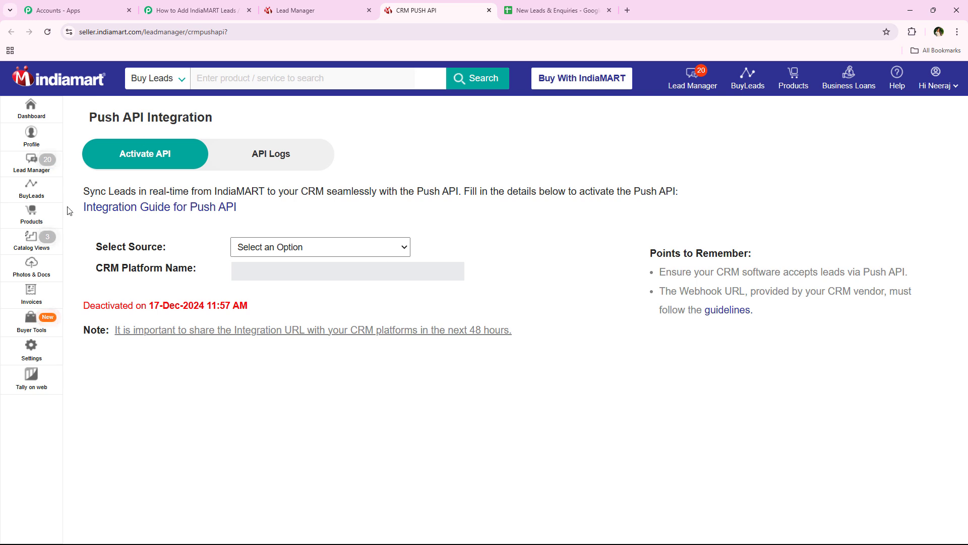
pyautogui.moveTo(99, 253); pyautogui.dragTo(174, 258)
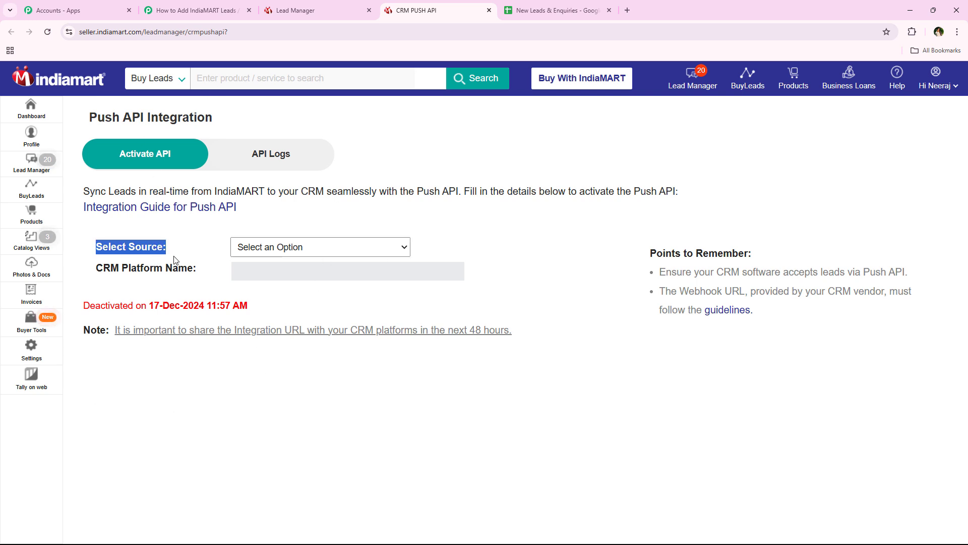
pyautogui.moveTo(91, 277); pyautogui.dragTo(204, 261)
pyautogui.click(204, 260)
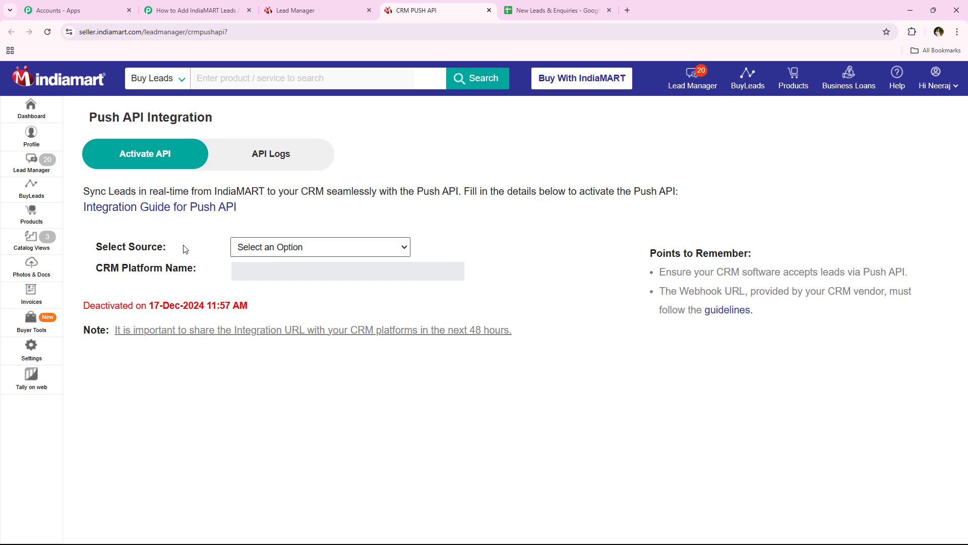
# - Check the Pabbly instruction about choosing Other, then return to the Select Source list
pyautogui.click(238, 8)
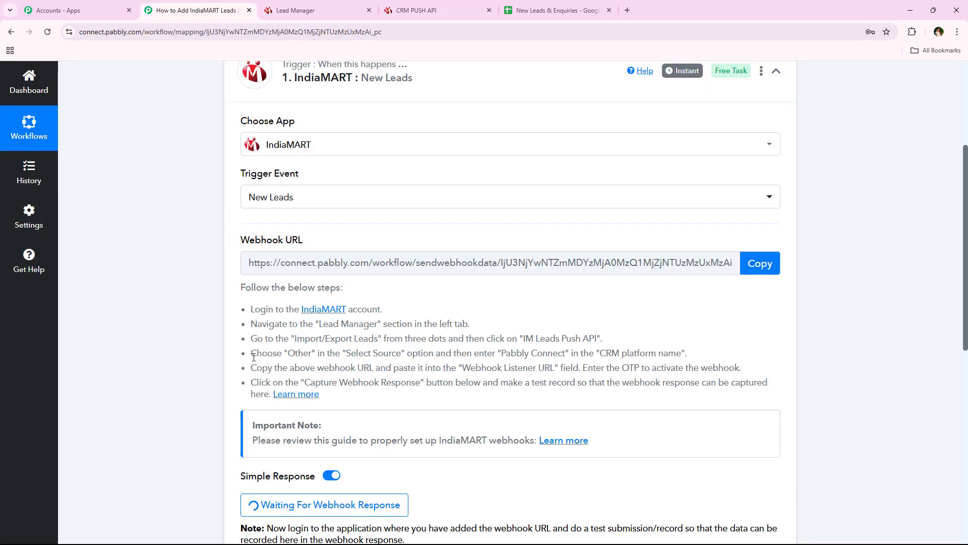
pyautogui.moveTo(254, 357); pyautogui.dragTo(687, 358)
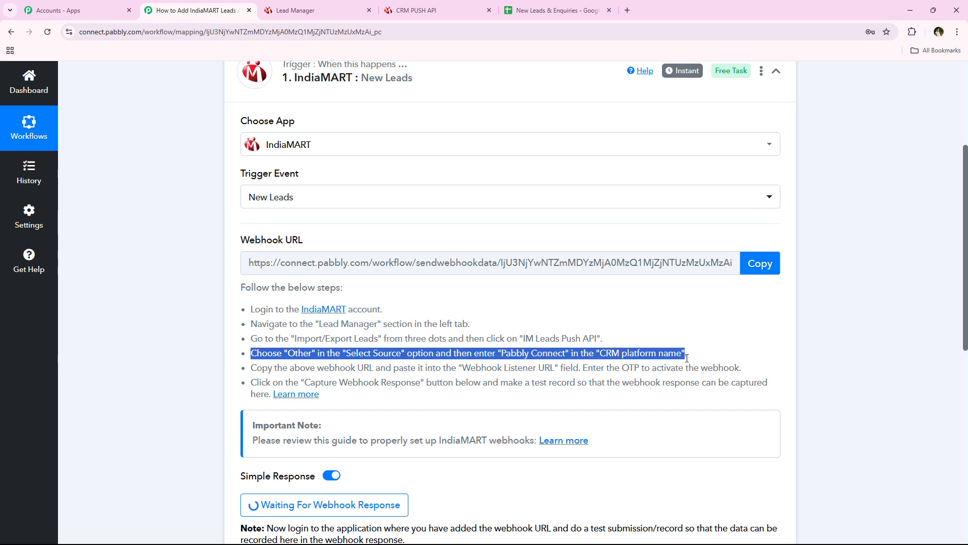
pyautogui.click(435, 7)
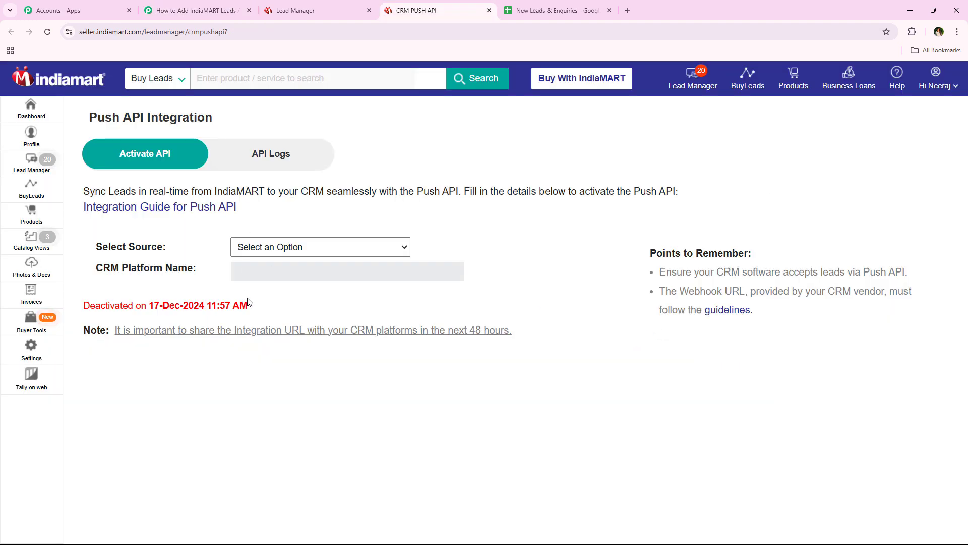
pyautogui.click(261, 247)
# - Choose Other as the source and enter Pabbly Connect as the CRM platform name
pyautogui.click(270, 333)
pyautogui.click(264, 265)
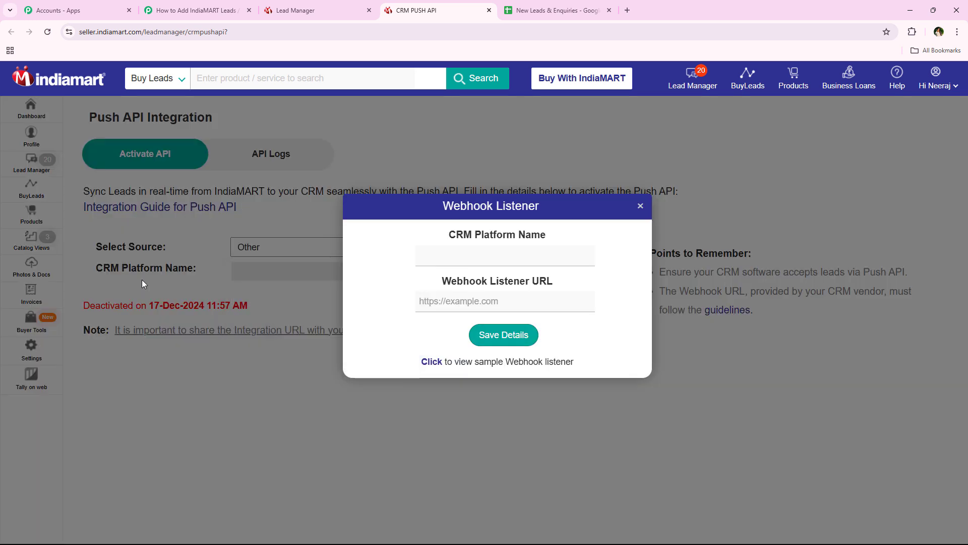
pyautogui.moveTo(439, 231); pyautogui.dragTo(513, 262)
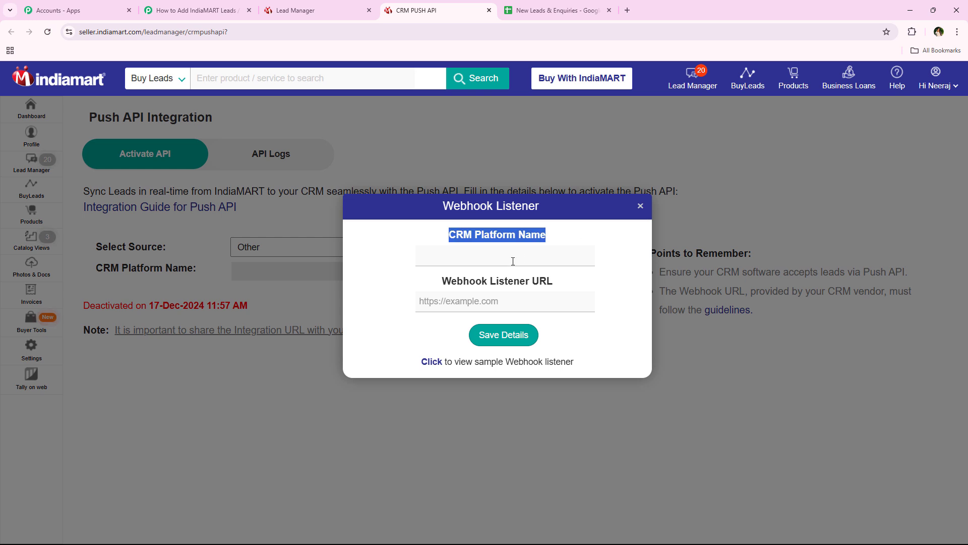
pyautogui.click(513, 261)
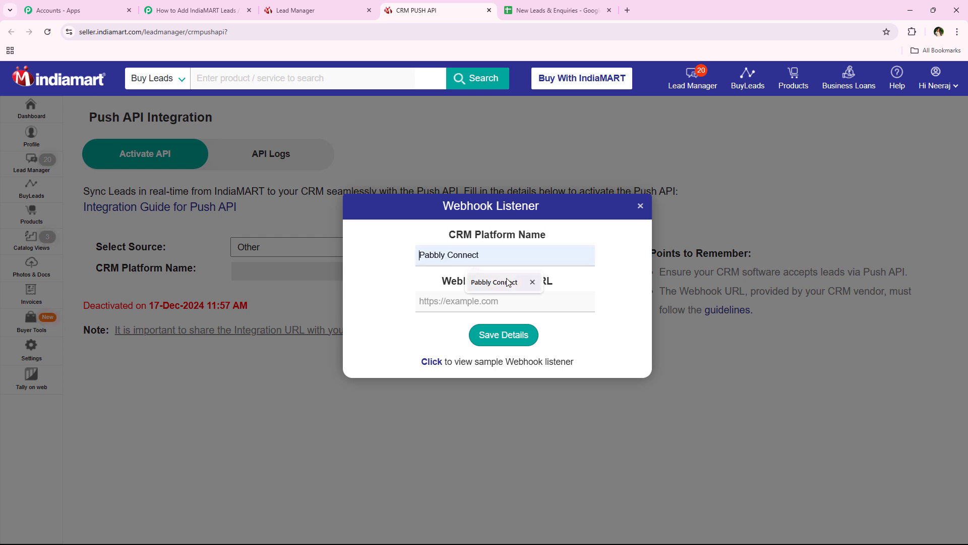
pyautogui.click(507, 282)
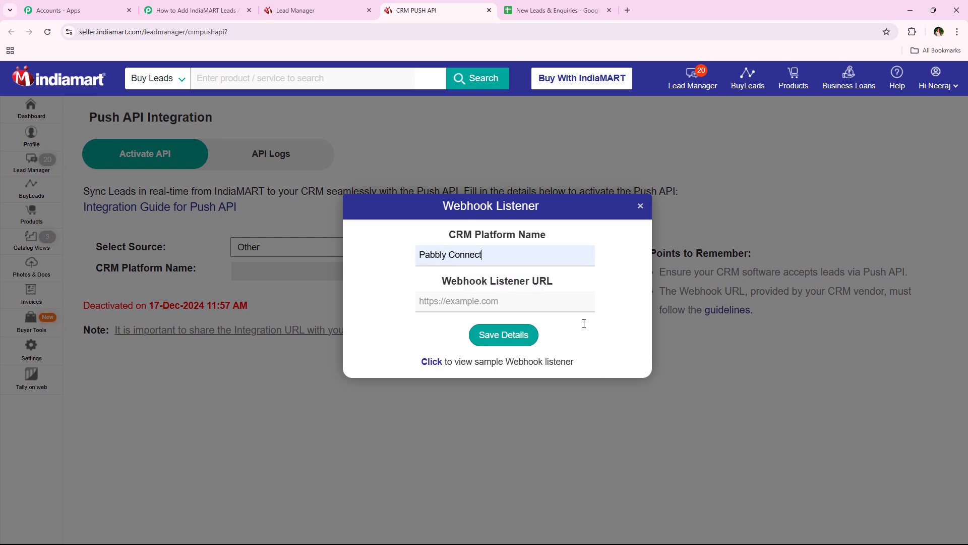
# - Paste the Pabbly webhook URL into the listener URL field and save the details
pyautogui.click(447, 305)
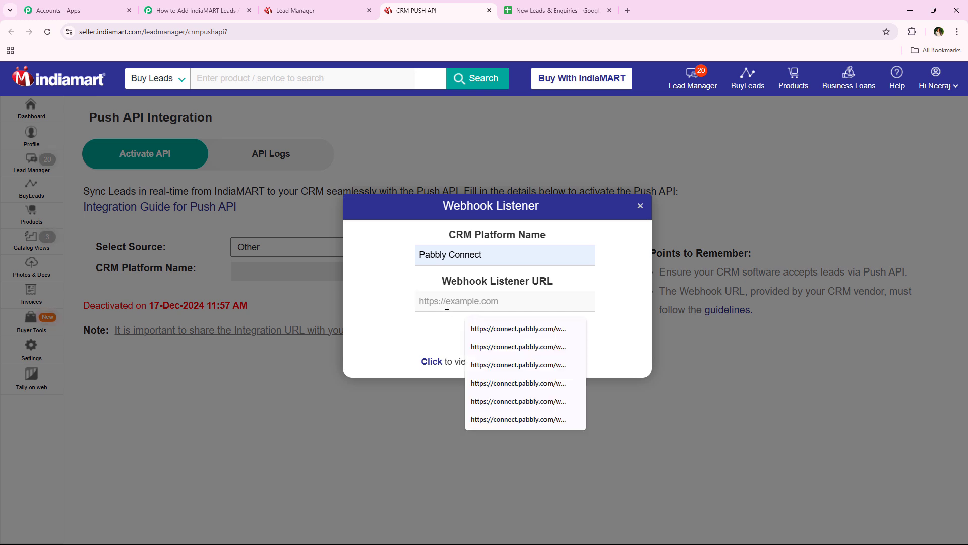
pyautogui.rightClick(470, 310)
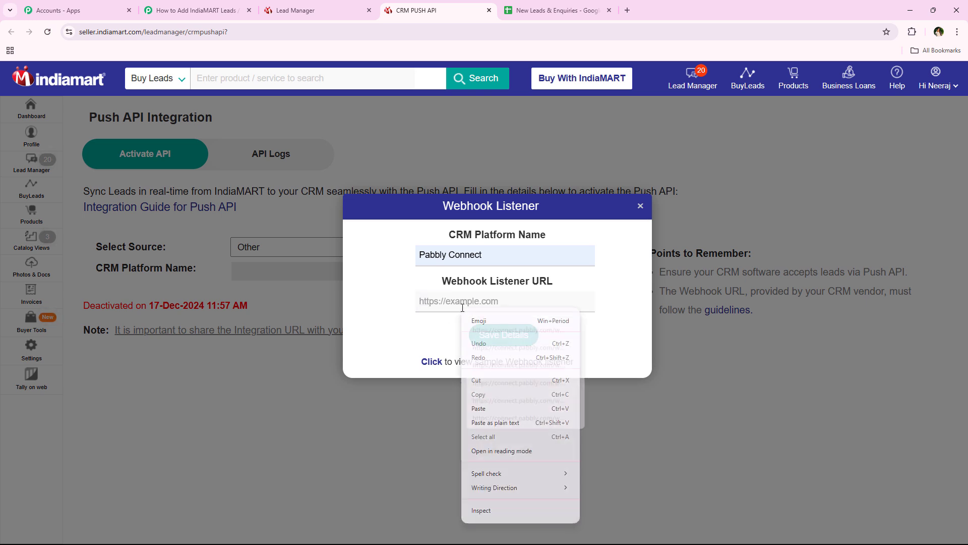
pyautogui.click(481, 407)
pyautogui.click(412, 333)
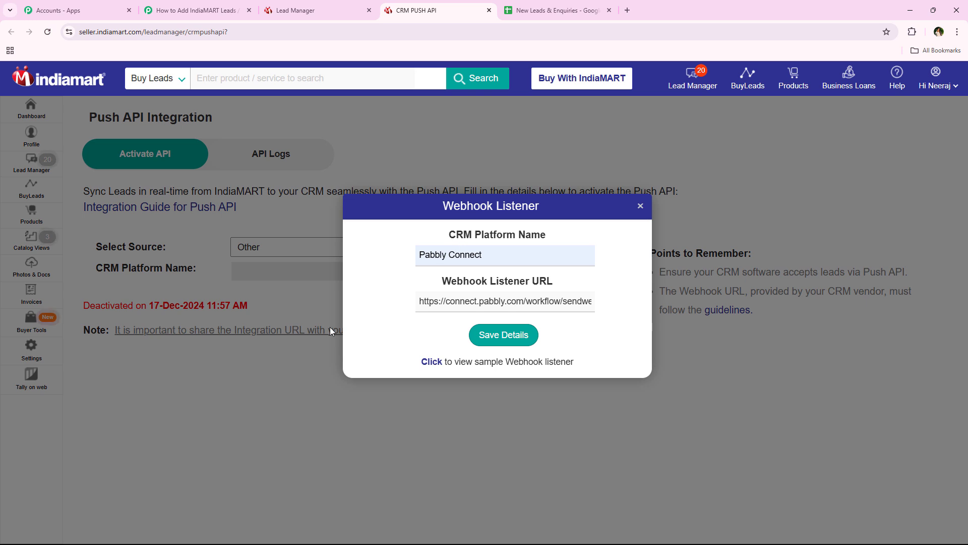
pyautogui.click(486, 339)
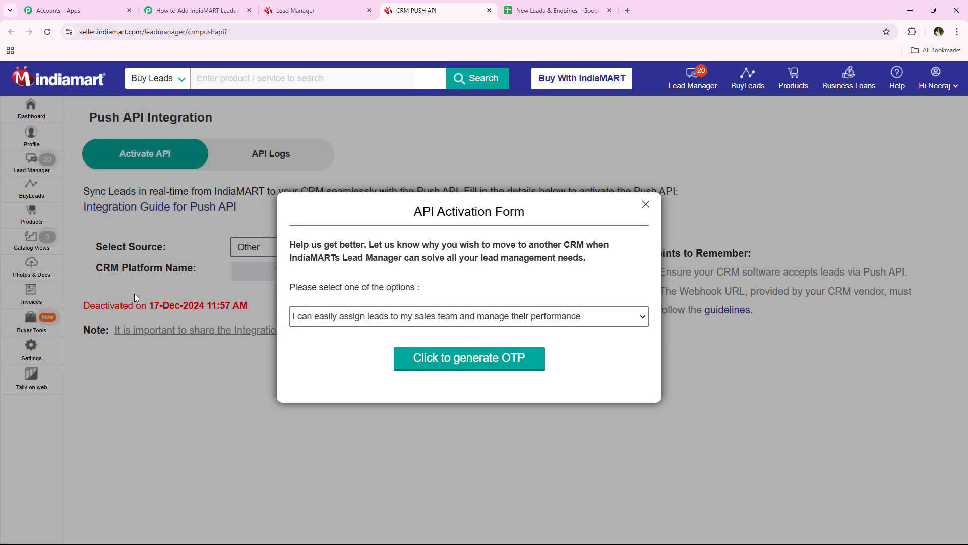
# - Pick the permanent-save reason, generate an OTP, enter the 4-digit verification code and submit
pyautogui.click(321, 316)
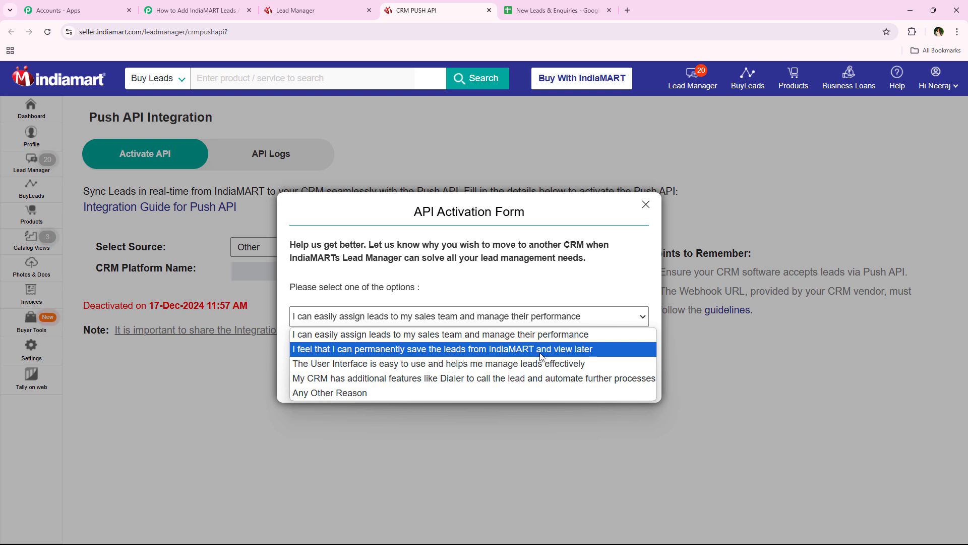
pyautogui.click(323, 348)
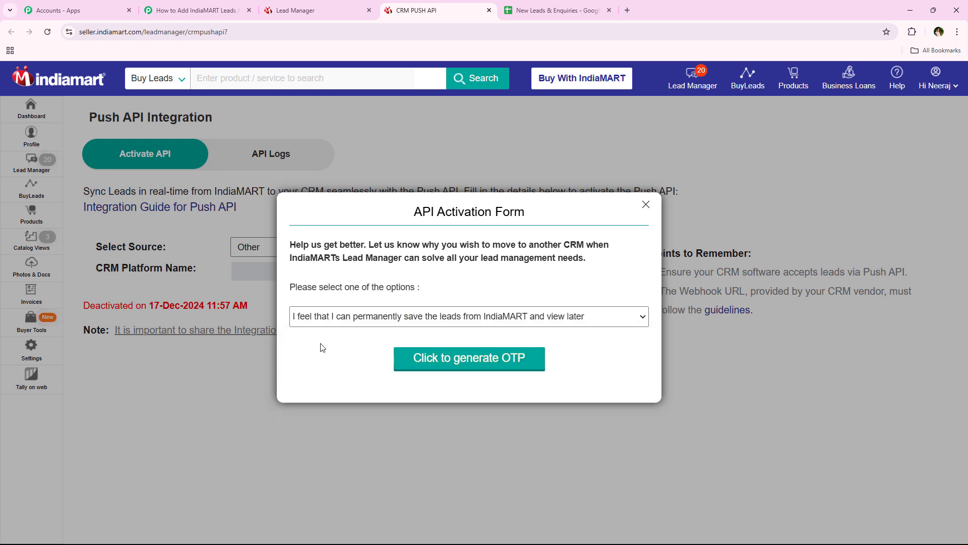
pyautogui.click(444, 372)
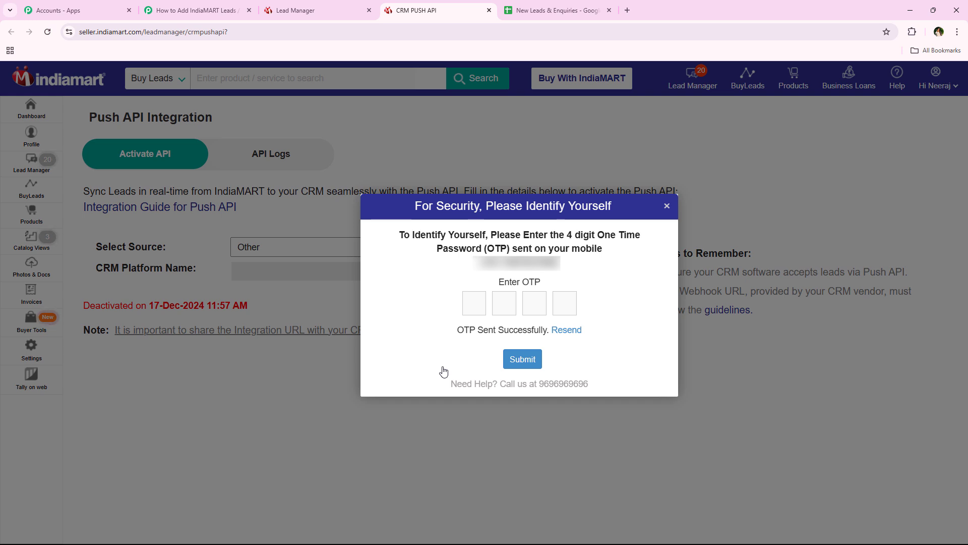
pyautogui.click(507, 361)
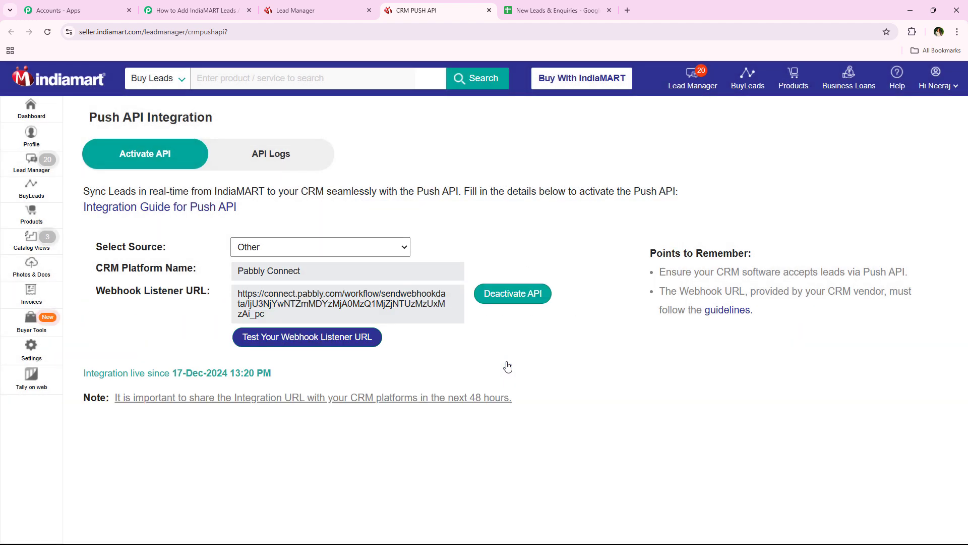
# - Confirm the Push API is live, then check the Pabbly trigger's test-submission note
pyautogui.moveTo(81, 377); pyautogui.dragTo(148, 370)
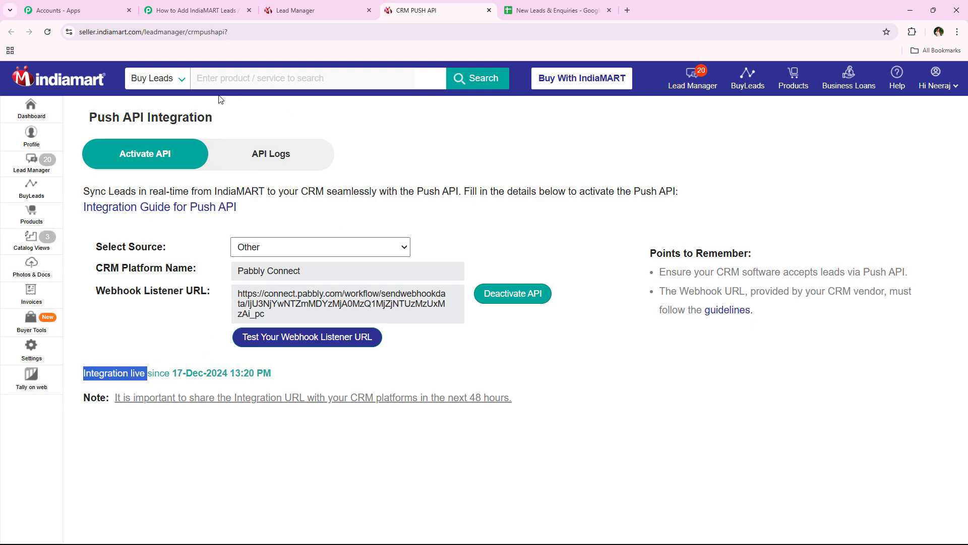
pyautogui.click(204, 7)
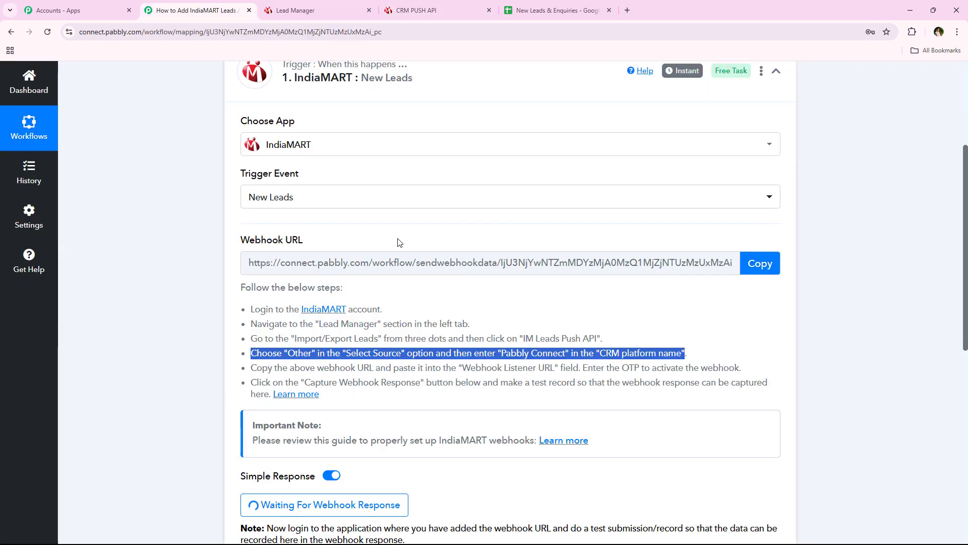
pyautogui.scroll(-2, 209, 274)
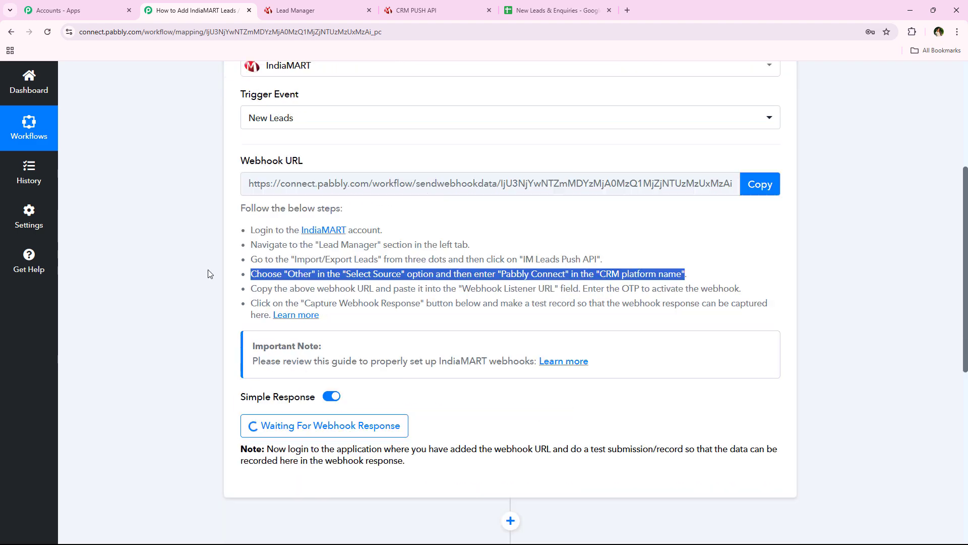
pyautogui.scroll(-1, 209, 274)
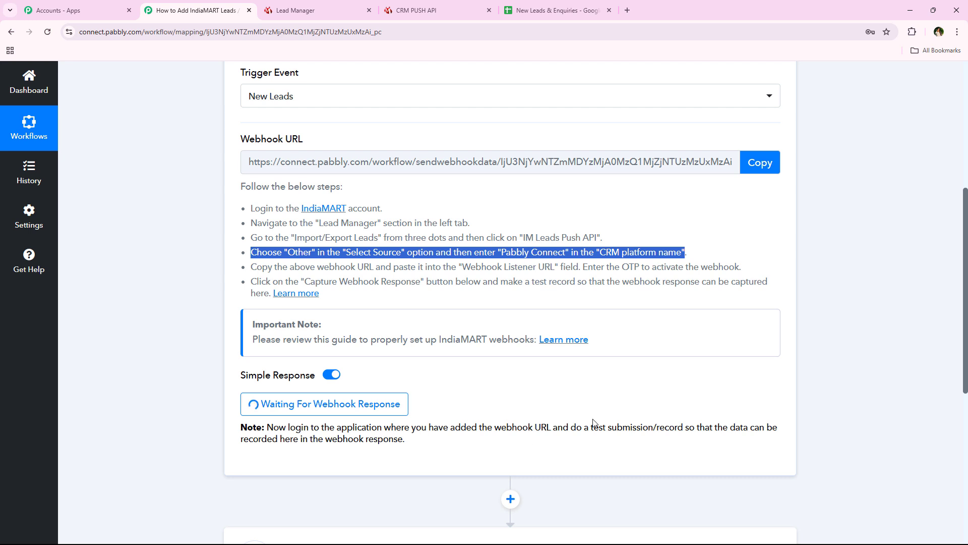
pyautogui.moveTo(571, 427); pyautogui.dragTo(687, 427)
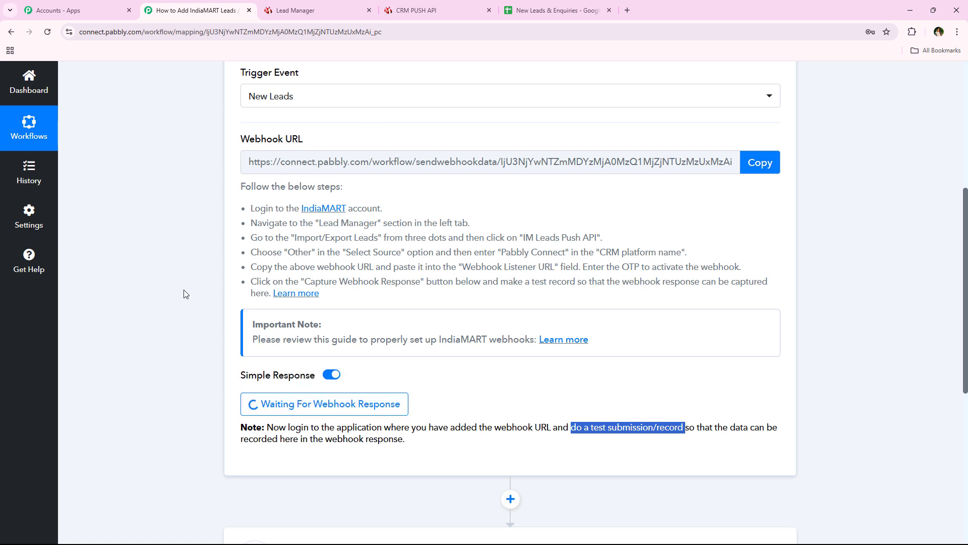
pyautogui.click(178, 305)
pyautogui.scroll(2, 168, 267)
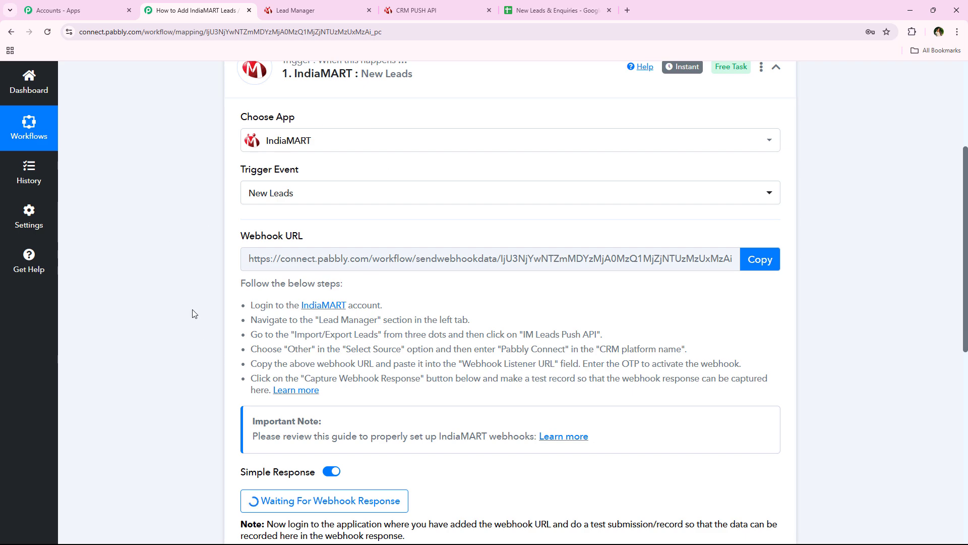
# - Send a test lead from IndiaMART's Webhook Listener Testing to the Pabbly URL and confirm HTTP/1.1 200 OK
pyautogui.click(442, 5)
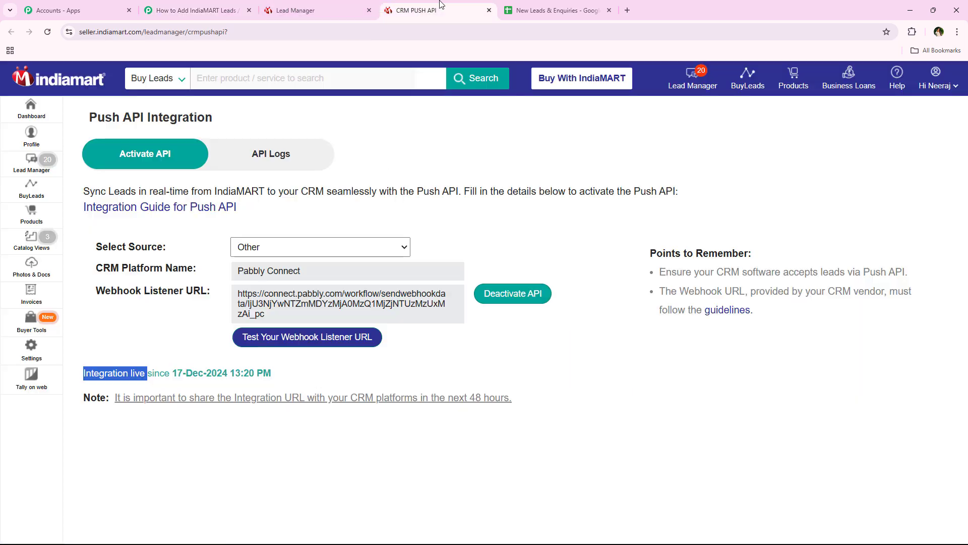
pyautogui.click(438, 351)
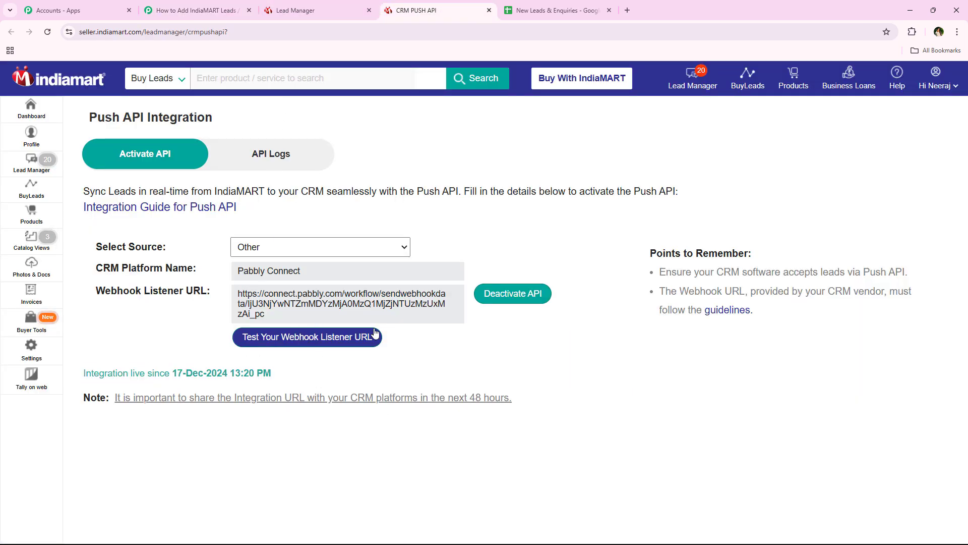
pyautogui.click(290, 341)
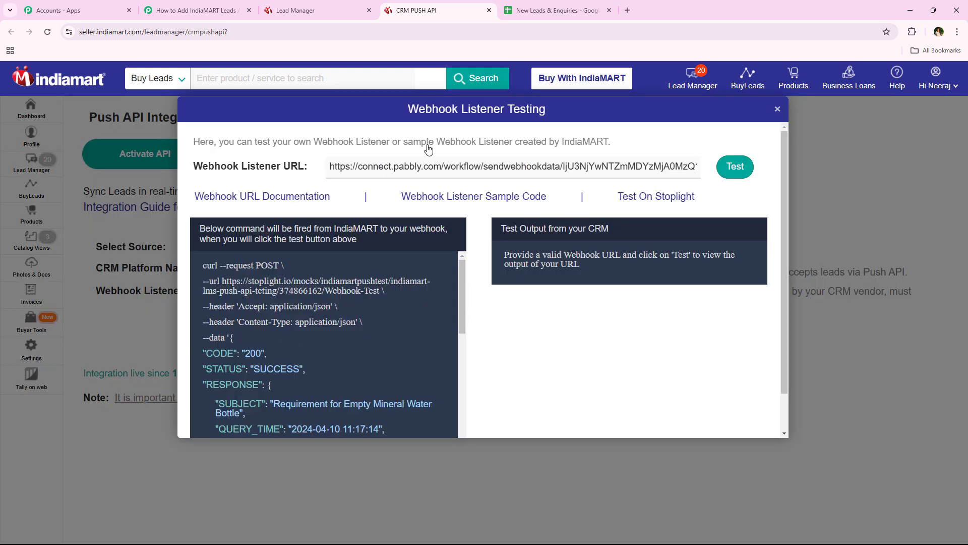
pyautogui.click(741, 170)
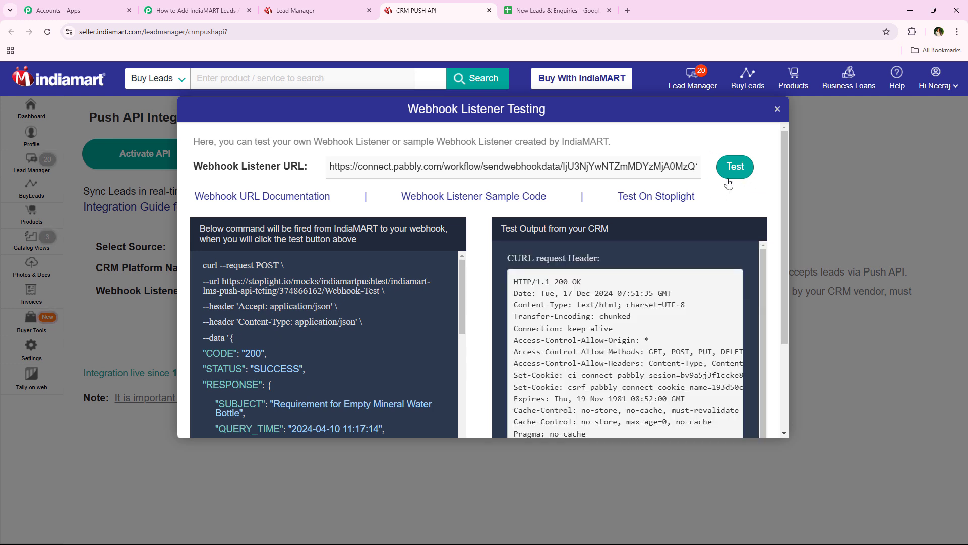
pyautogui.moveTo(508, 267)
pyautogui.mouseDown()
pyautogui.moveTo(593, 262)
pyautogui.moveTo(507, 263)
pyautogui.mouseUp()
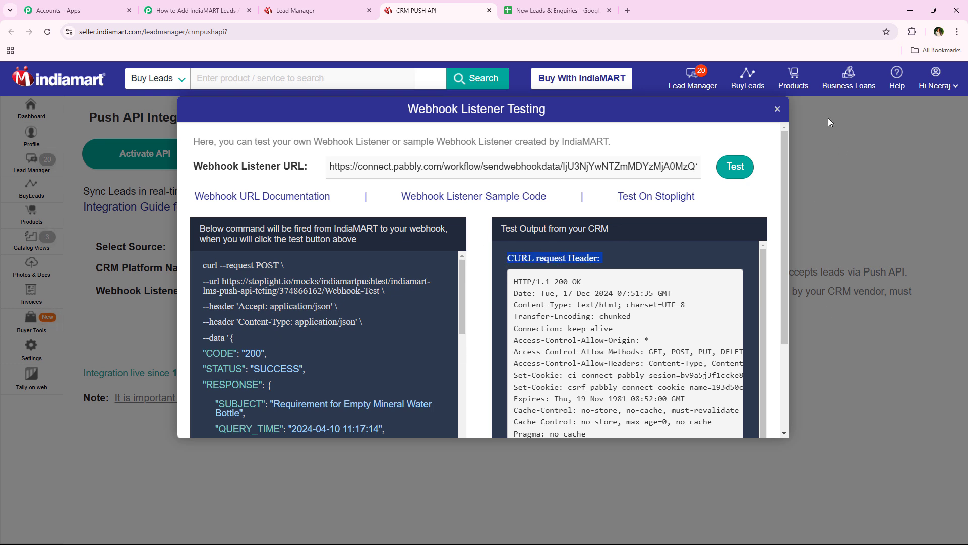
# - Close the IndiaMART testing window and scroll down to Pabbly's captured Response A data
pyautogui.click(778, 109)
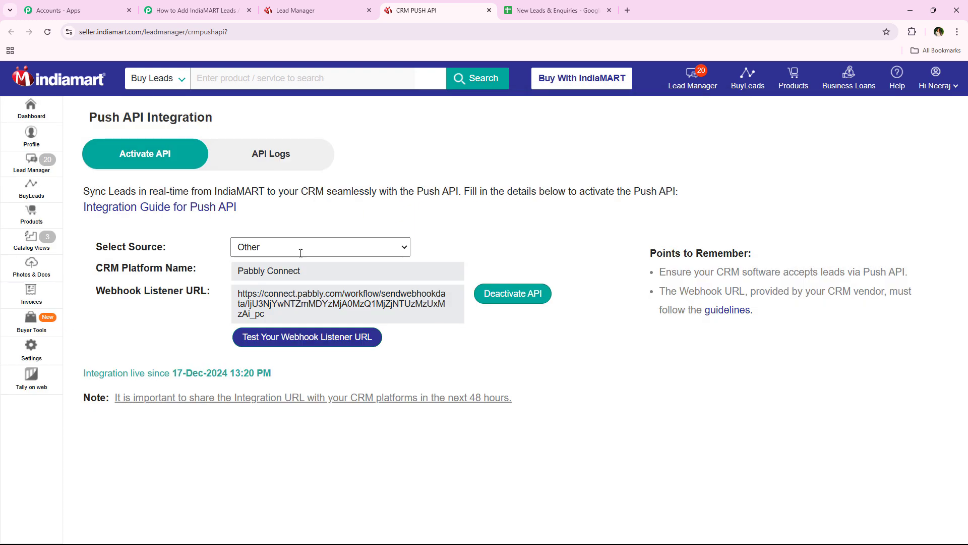
pyautogui.click(213, 3)
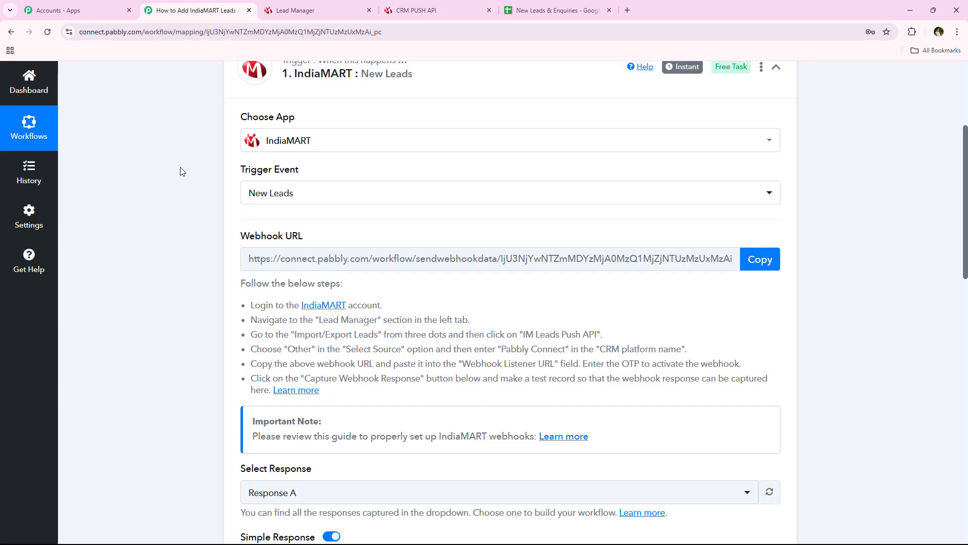
pyautogui.middleClick(191, 164)
pyautogui.scroll(-5, 196, 217)
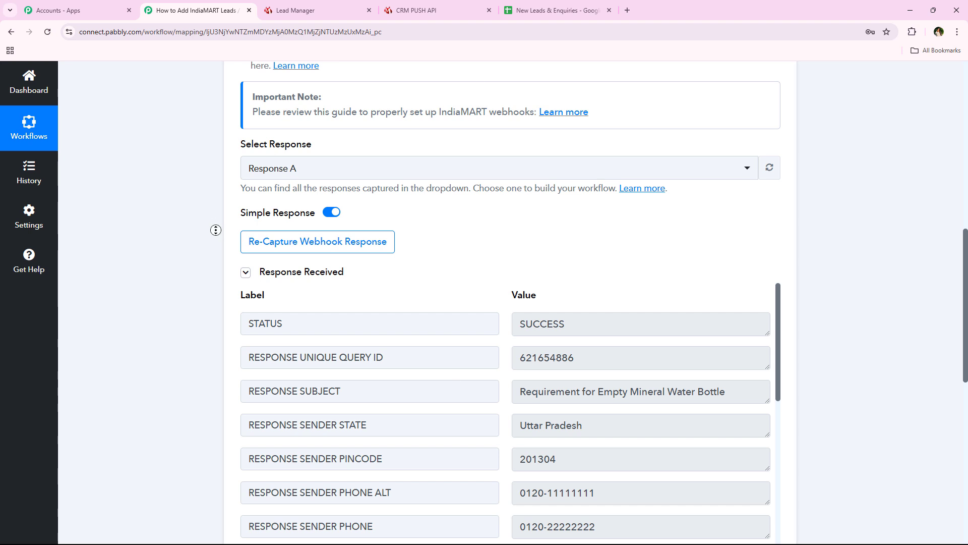
pyautogui.scroll(-1, 217, 235)
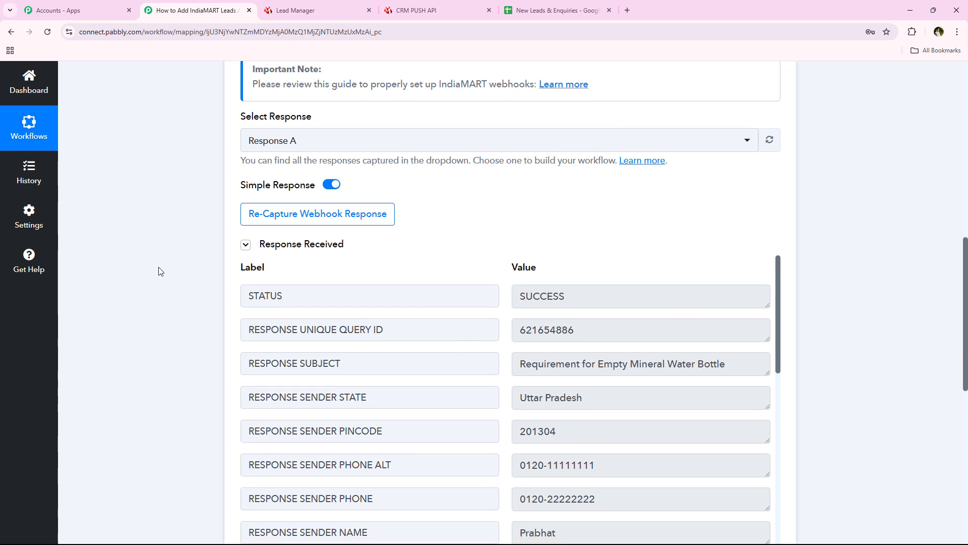
pyautogui.scroll(-1, 172, 266)
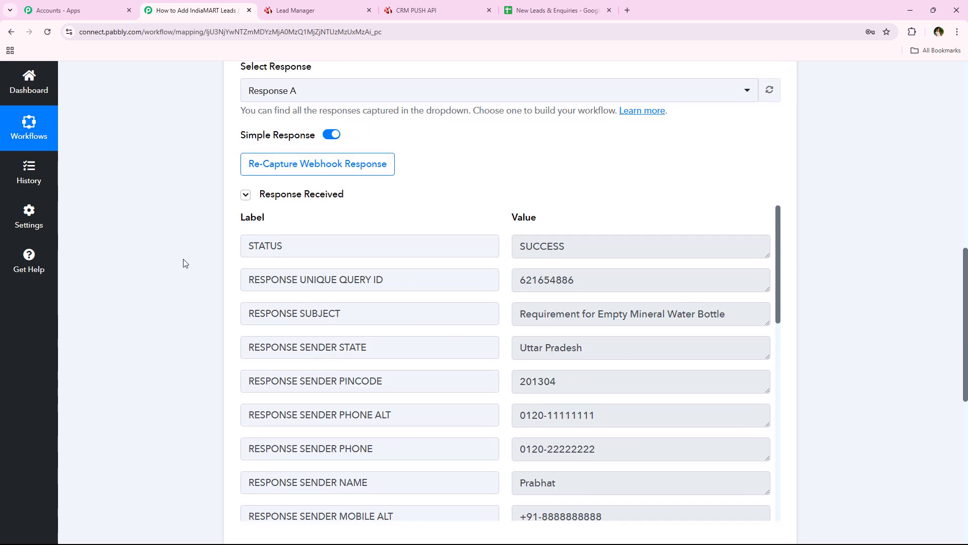
# - Check the captured sender name, phone numbers, pincode 201304, state Uttar Pradesh, query ID and SUCCESS status
pyautogui.click(580, 475)
pyautogui.click(626, 455)
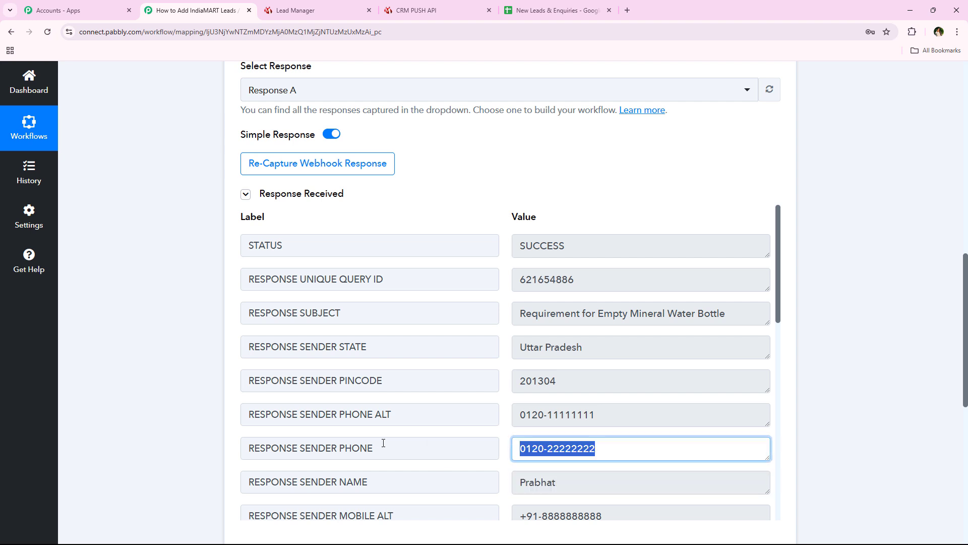
pyautogui.click(643, 410)
pyautogui.click(614, 381)
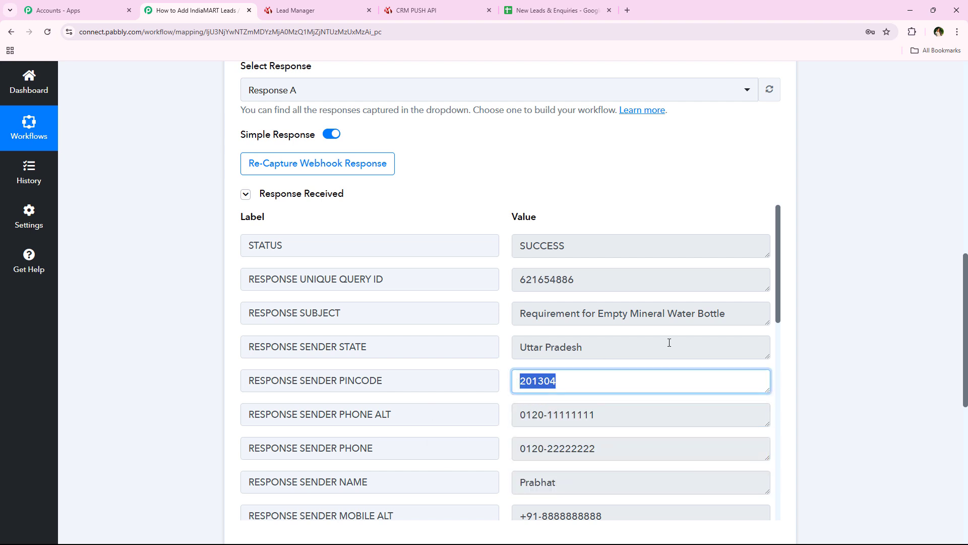
pyautogui.click(663, 339)
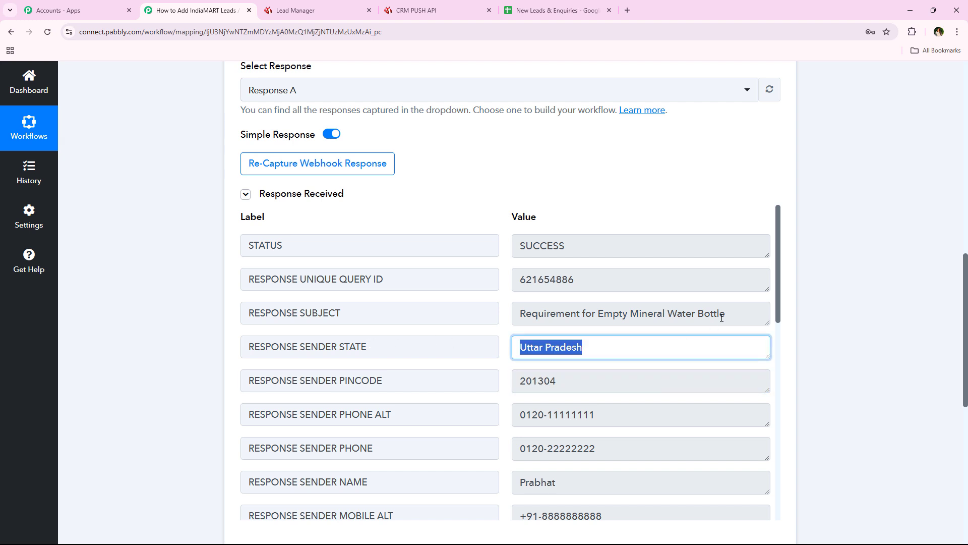
pyautogui.click(560, 286)
pyautogui.click(586, 253)
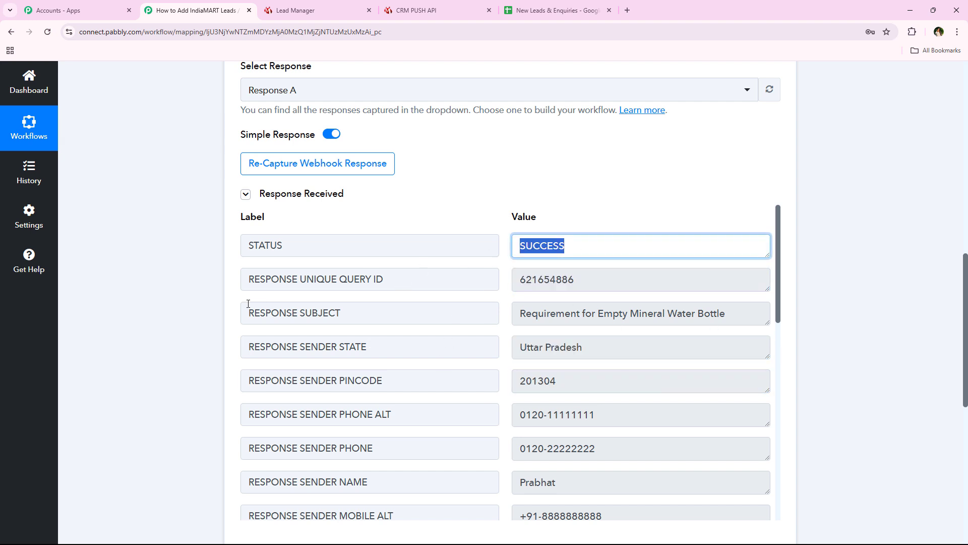
# - Review the lead's requirement subject, Empty Mineral Water Bottle, then return to the top
pyautogui.click(217, 302)
pyautogui.click(560, 316)
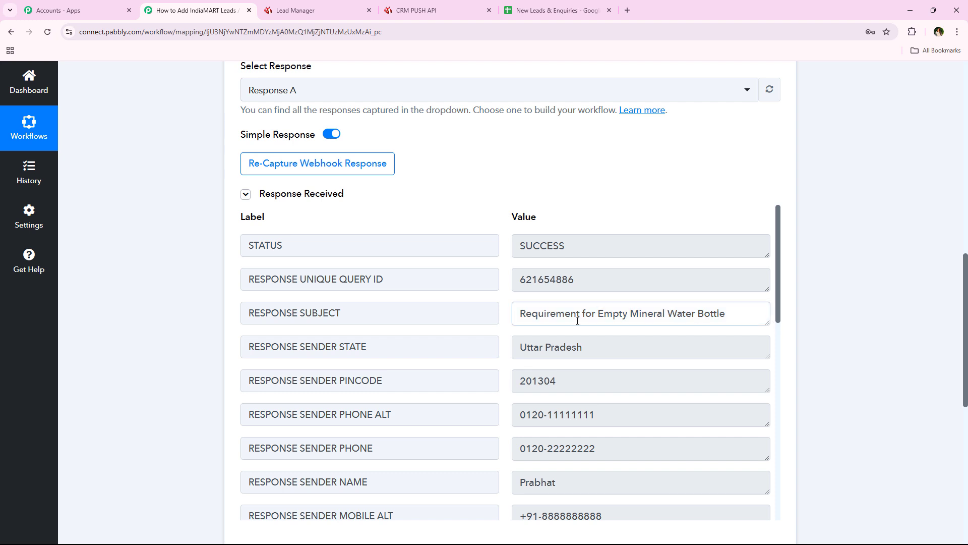
pyautogui.click(176, 288)
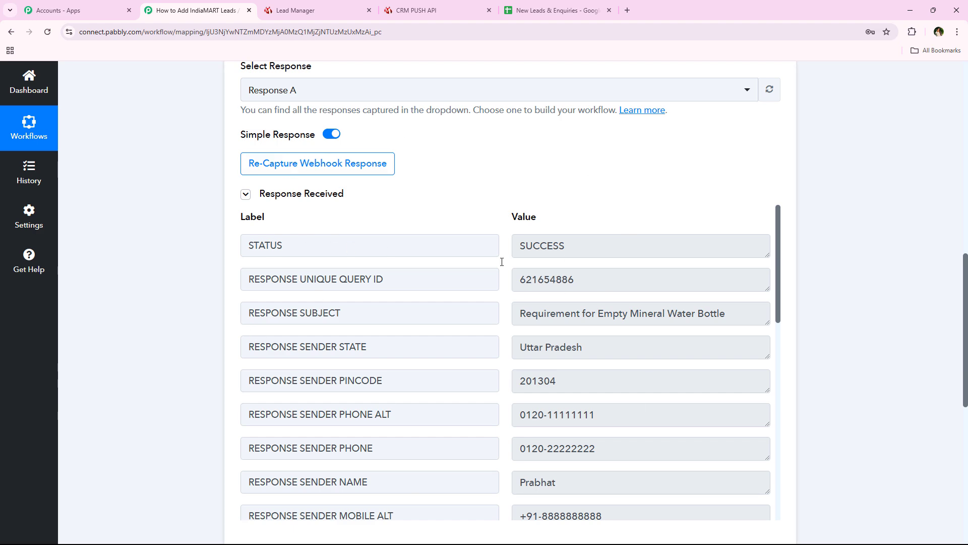
pyautogui.scroll(10, 181, 242)
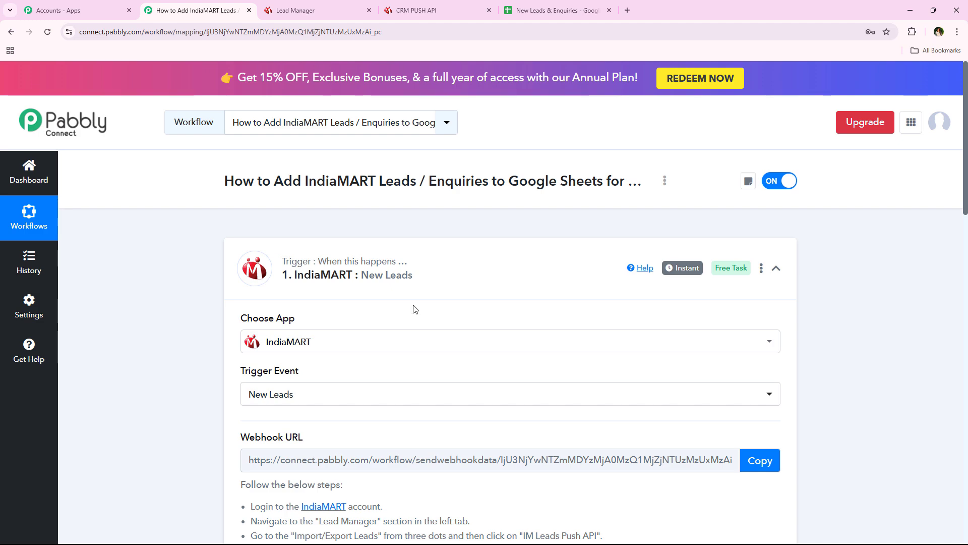
pyautogui.scroll(-12, 152, 201)
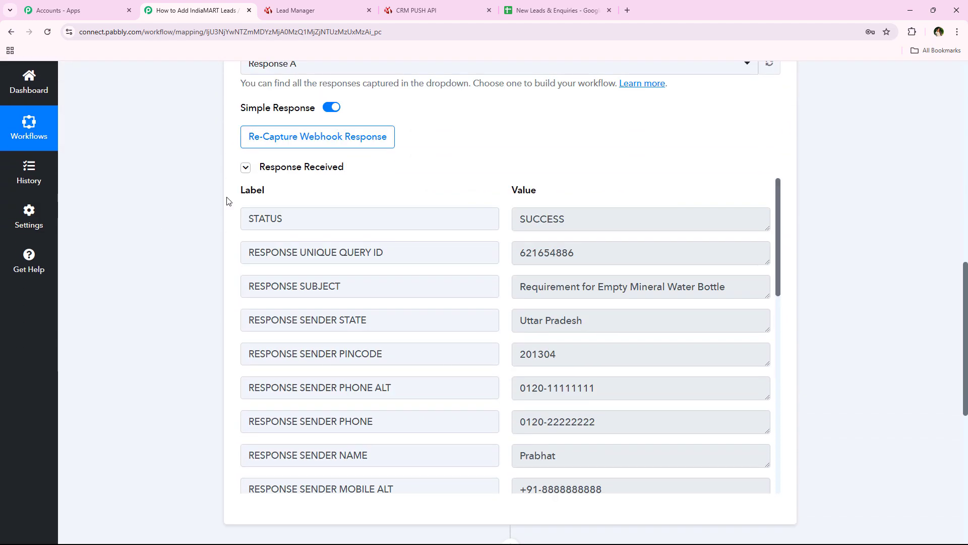
pyautogui.scroll(10, 173, 391)
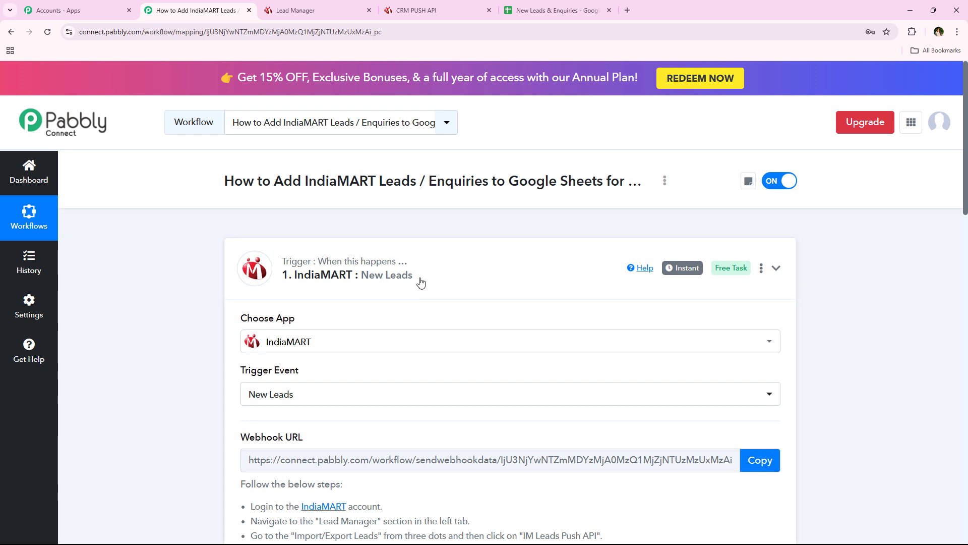
# - Collapse the IndiaMART trigger and search for and choose Google Sheets as the action app
pyautogui.click(420, 283)
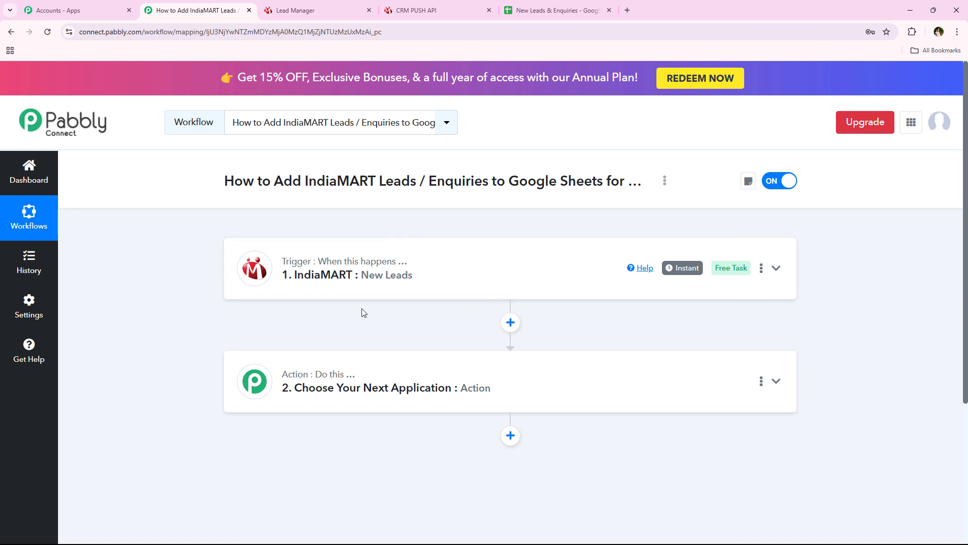
pyautogui.moveTo(274, 182); pyautogui.dragTo(599, 187)
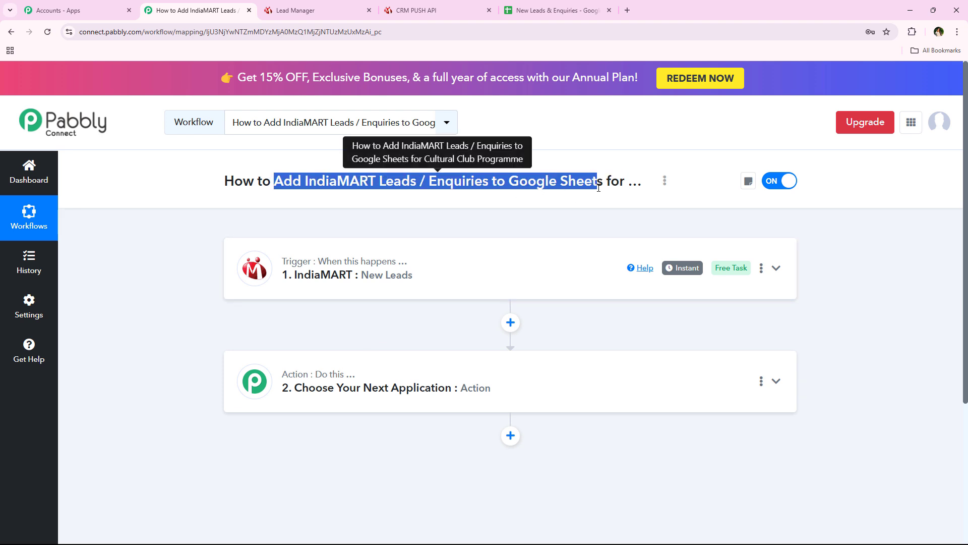
pyautogui.click(365, 397)
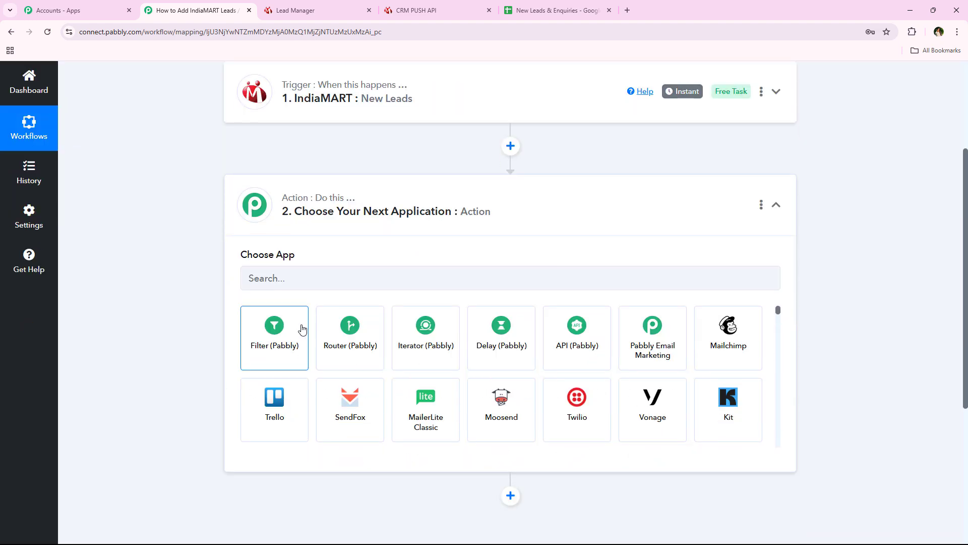
pyautogui.click(288, 282)
pyautogui.write('G')
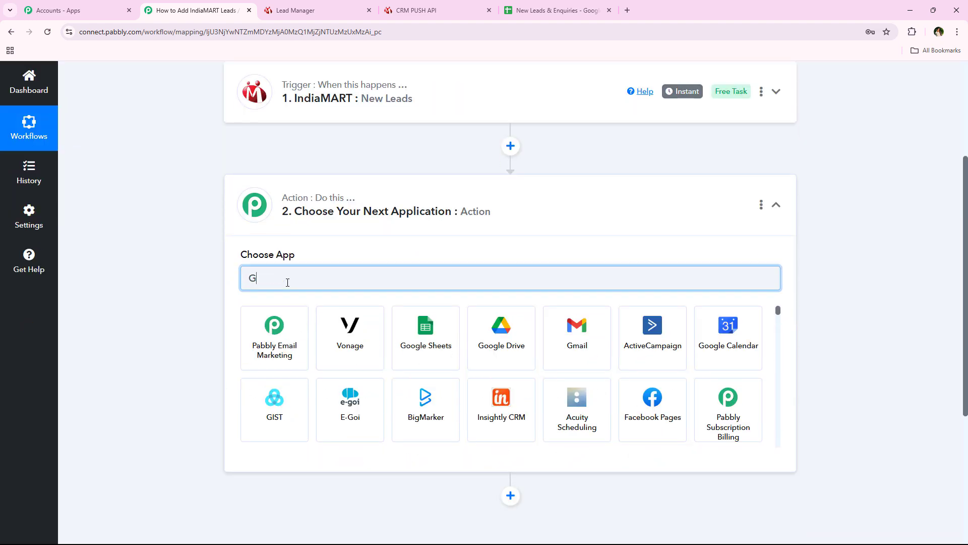
pyautogui.write('oogl')
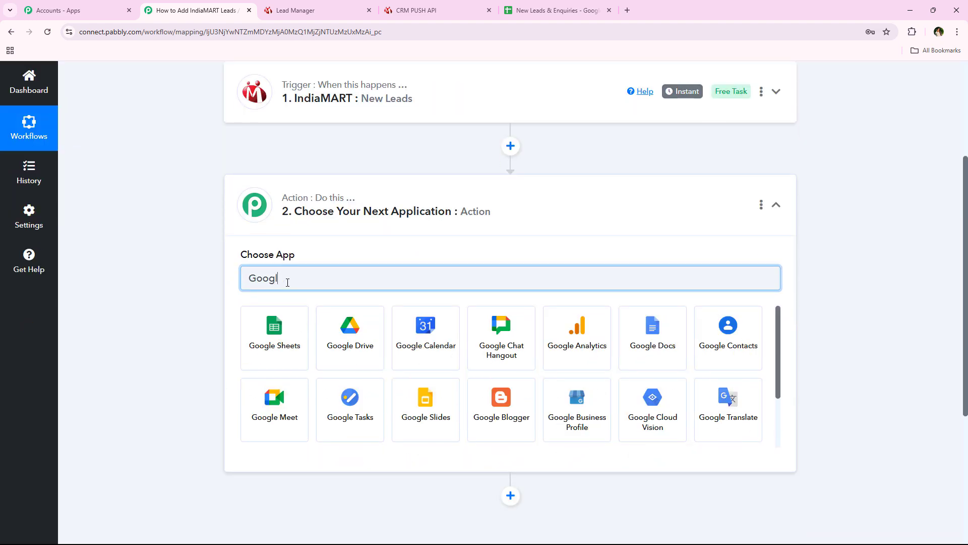
pyautogui.write('e Sheets')
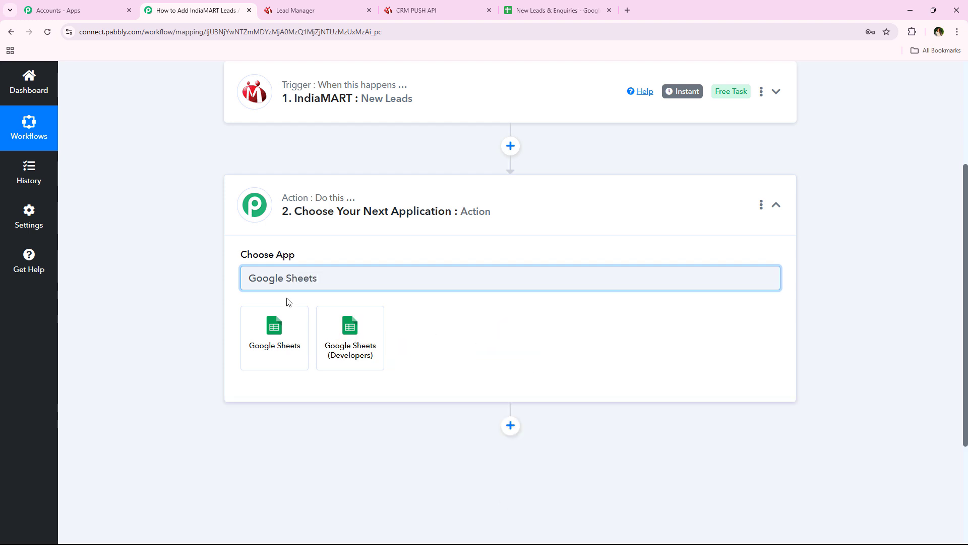
pyautogui.click(295, 315)
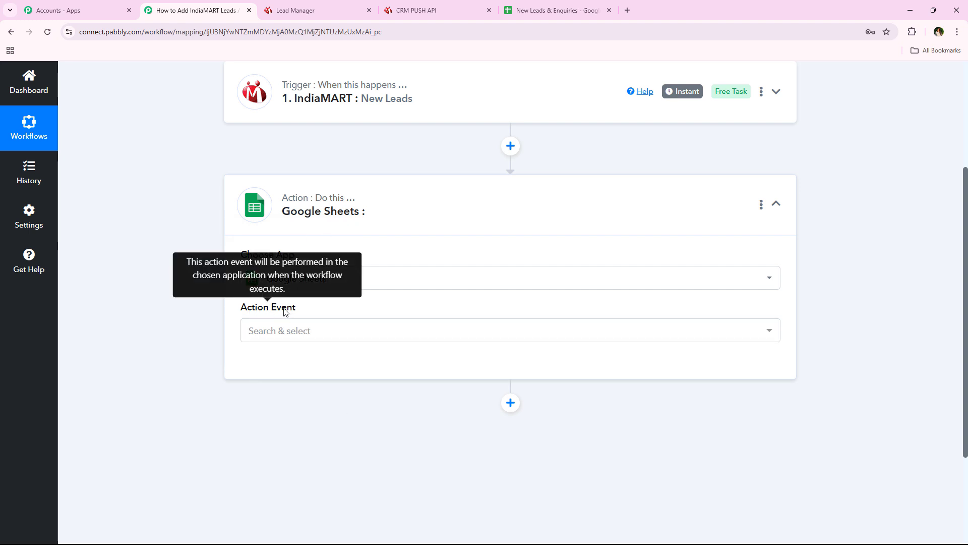
# - Set the action event to Add New Row and begin connecting a Google Sheets account
pyautogui.click(287, 331)
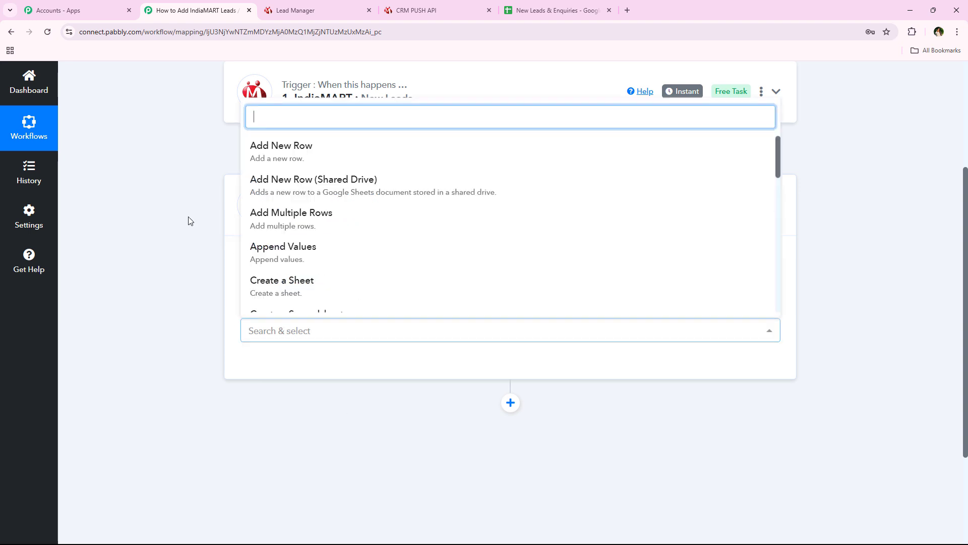
pyautogui.click(546, 160)
pyautogui.click(271, 364)
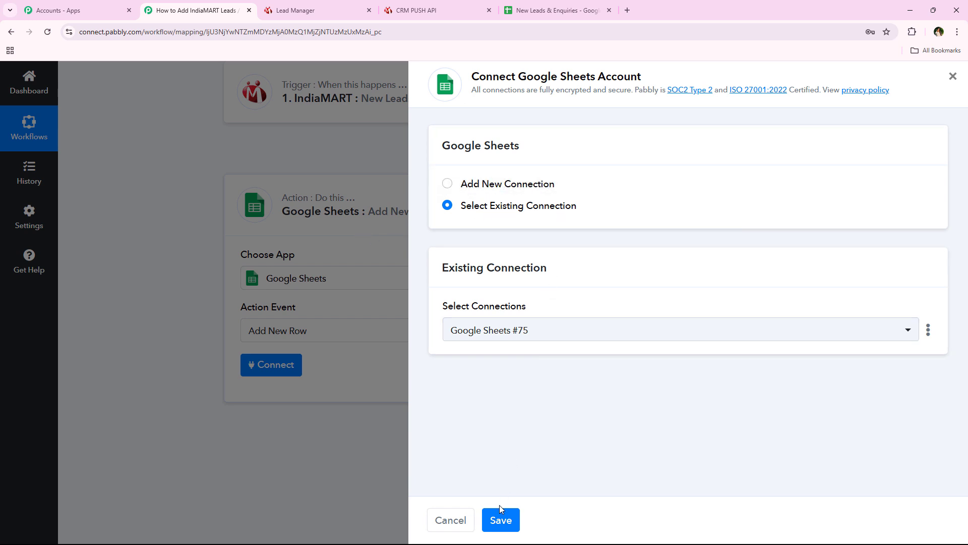
# - Create a new Google Sheets connection and allow Pabbly Connect to see and edit Drive files and spreadsheets
pyautogui.click(472, 185)
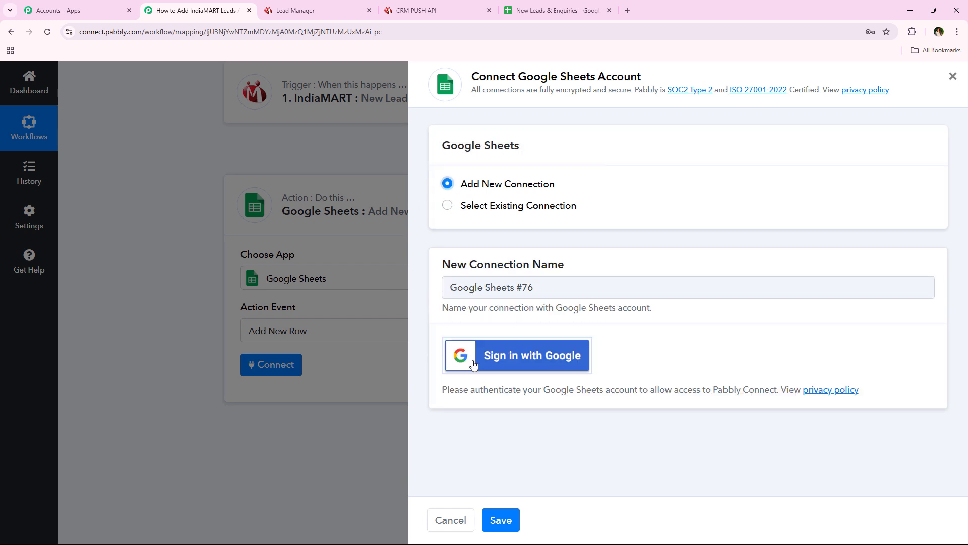
pyautogui.click(560, 371)
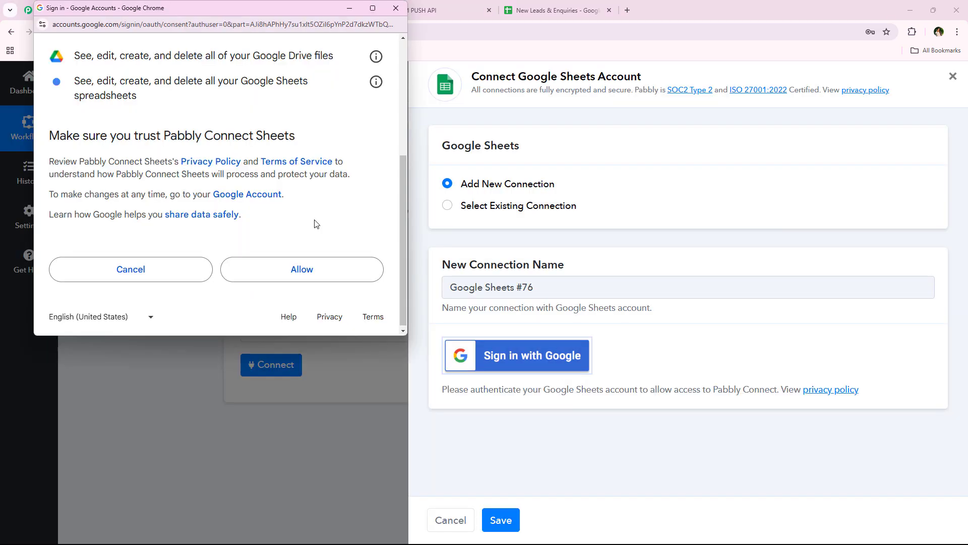
pyautogui.moveTo(247, 339); pyautogui.dragTo(247, 355)
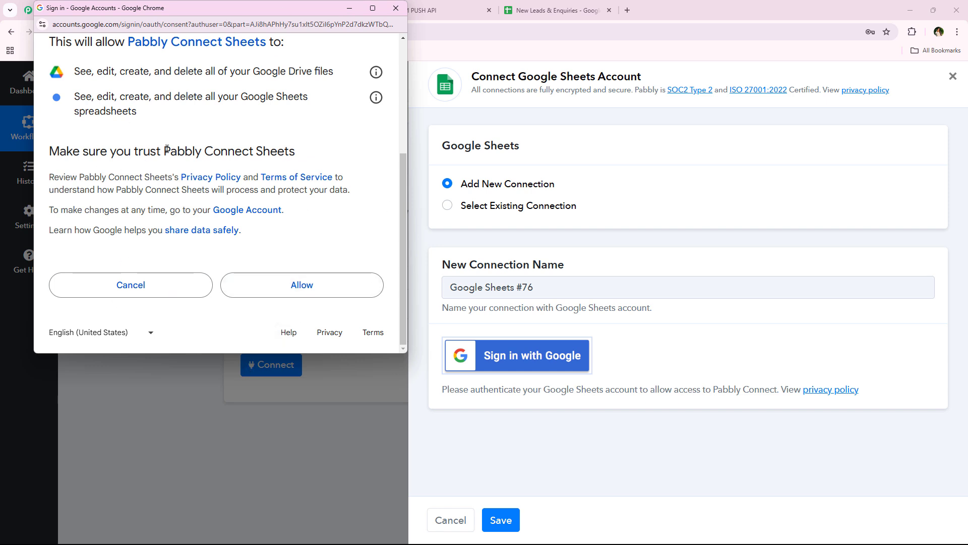
pyautogui.moveTo(165, 117); pyautogui.dragTo(72, 78)
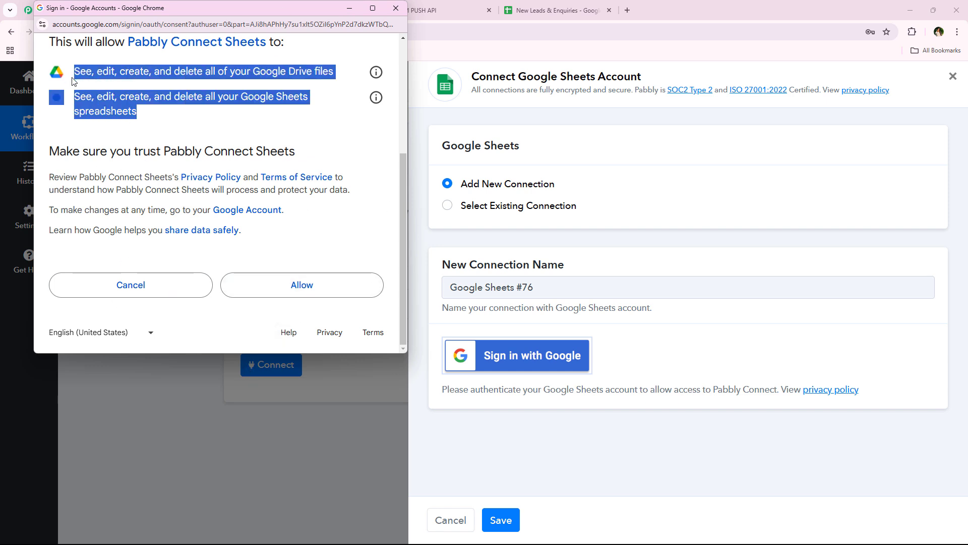
pyautogui.click(72, 81)
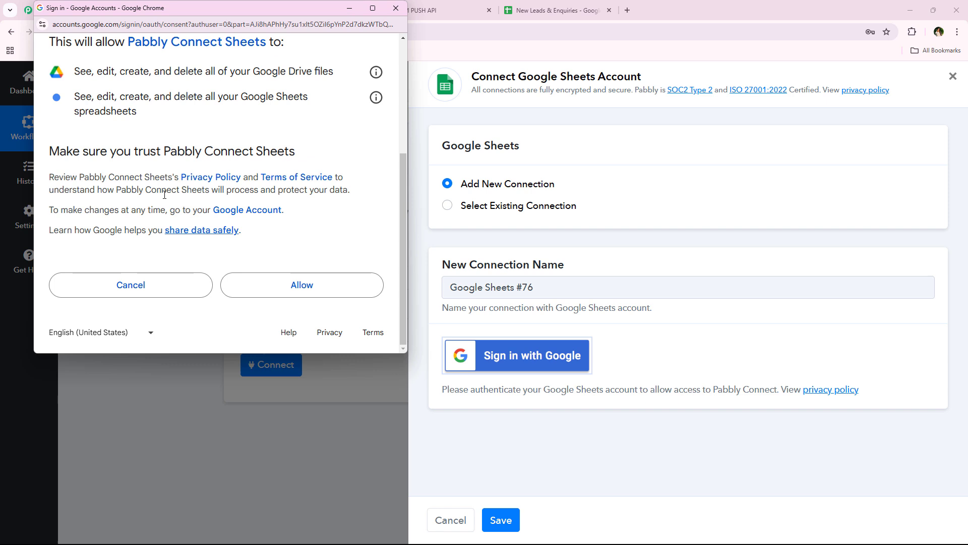
pyautogui.click(303, 286)
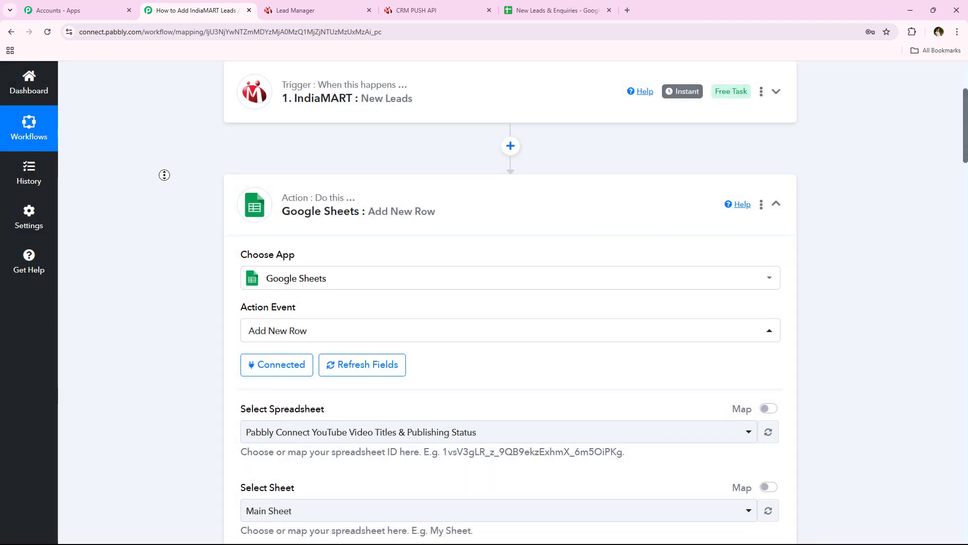
pyautogui.scroll(-2, 175, 211)
pyautogui.scroll(1, 175, 211)
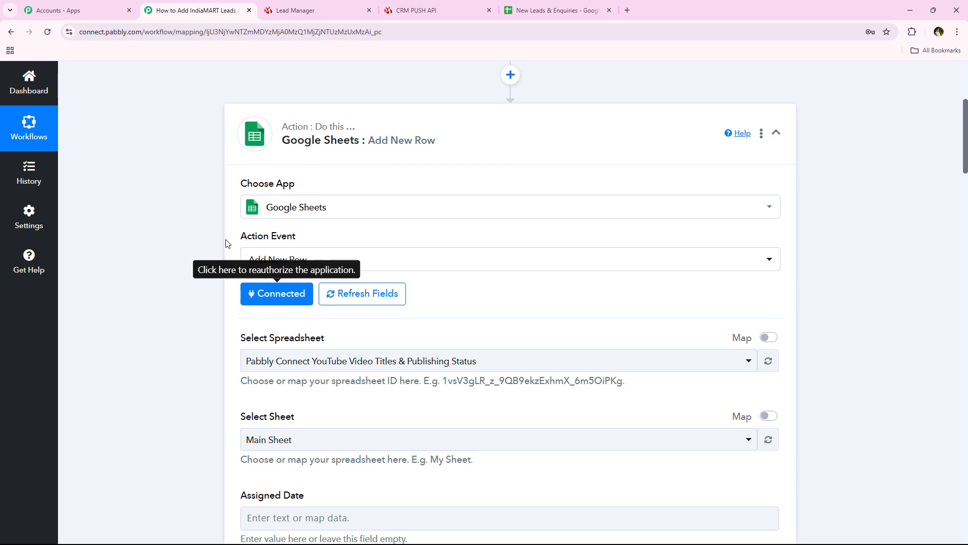
pyautogui.scroll(-1, 205, 214)
pyautogui.scroll(-1, 205, 215)
pyautogui.scroll(1, 165, 249)
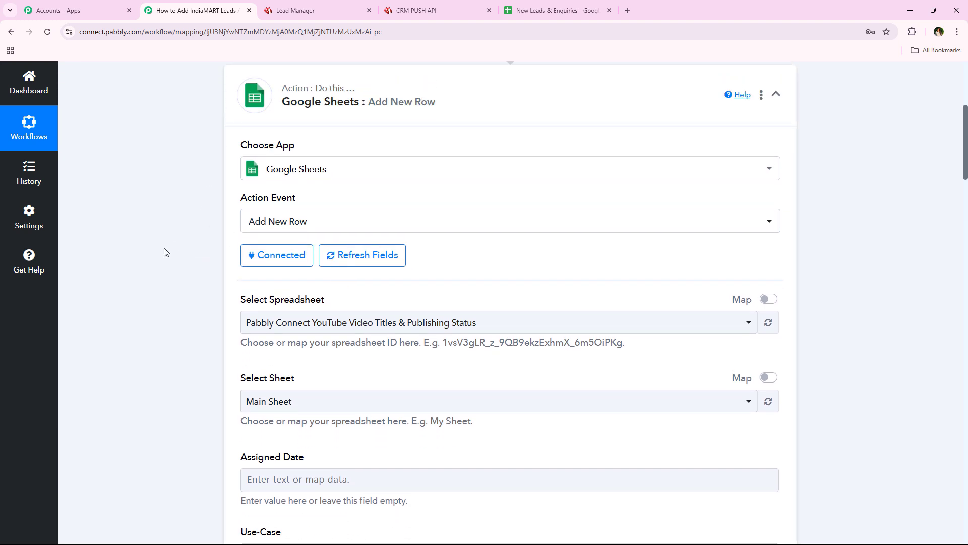
pyautogui.scroll(-1, 170, 283)
pyautogui.scroll(-1, 170, 283)
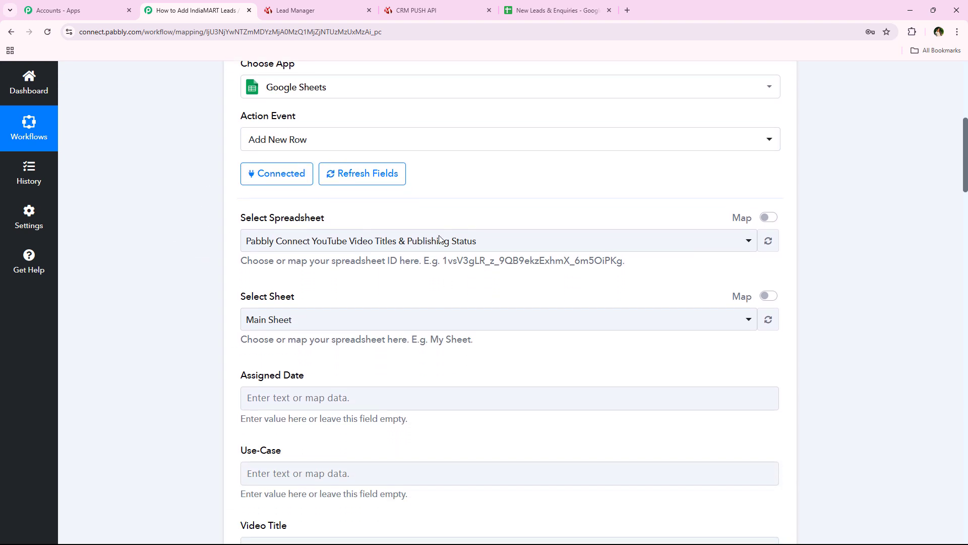
pyautogui.click(574, 4)
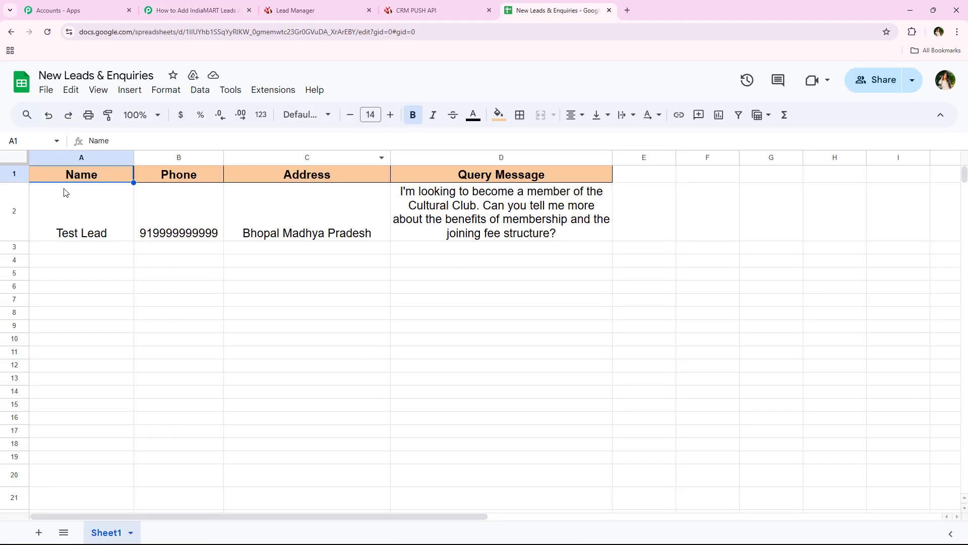
pyautogui.click(142, 115)
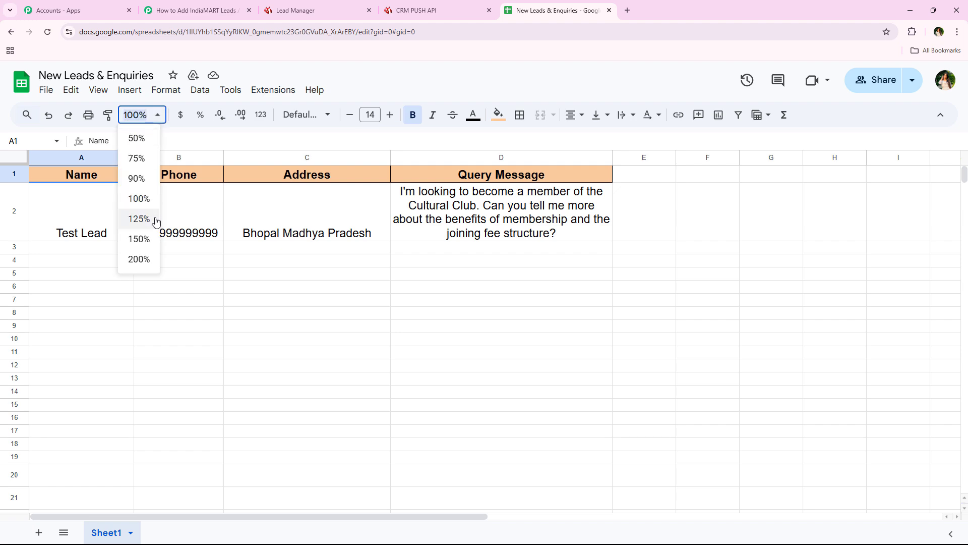
pyautogui.click(154, 220)
pyautogui.click(102, 315)
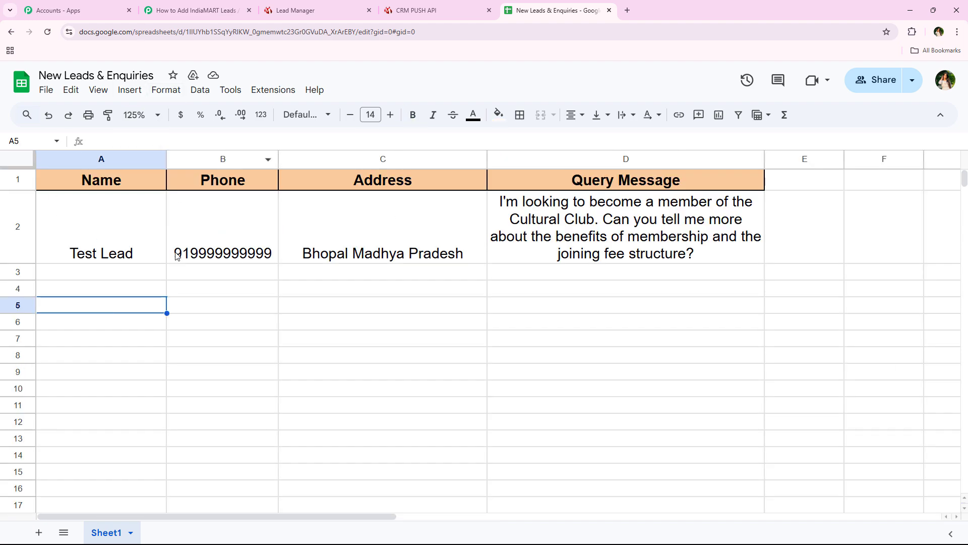
pyautogui.click(195, 10)
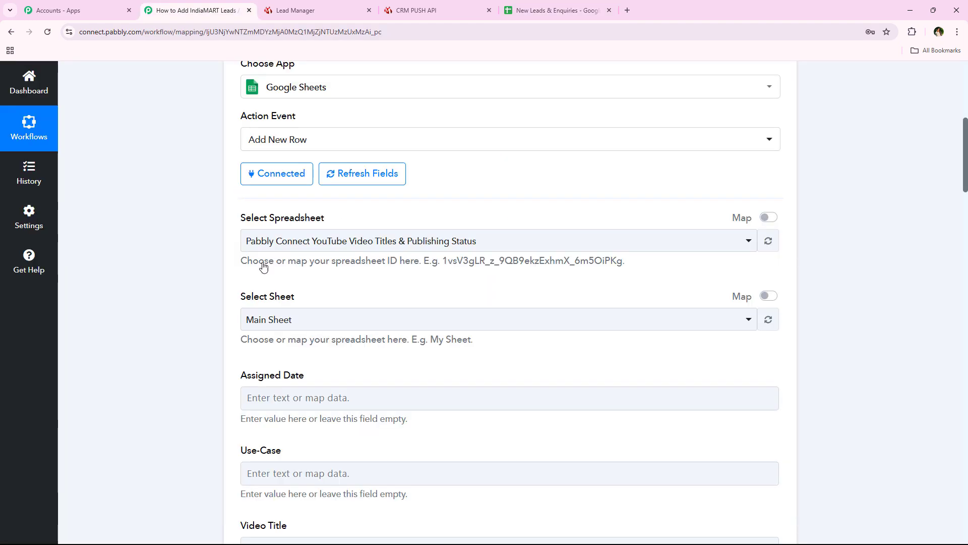
# - Select the New Leads & Enquiries spreadsheet and keep Sheet1 as the target sheet
pyautogui.click(288, 236)
pyautogui.click(305, 329)
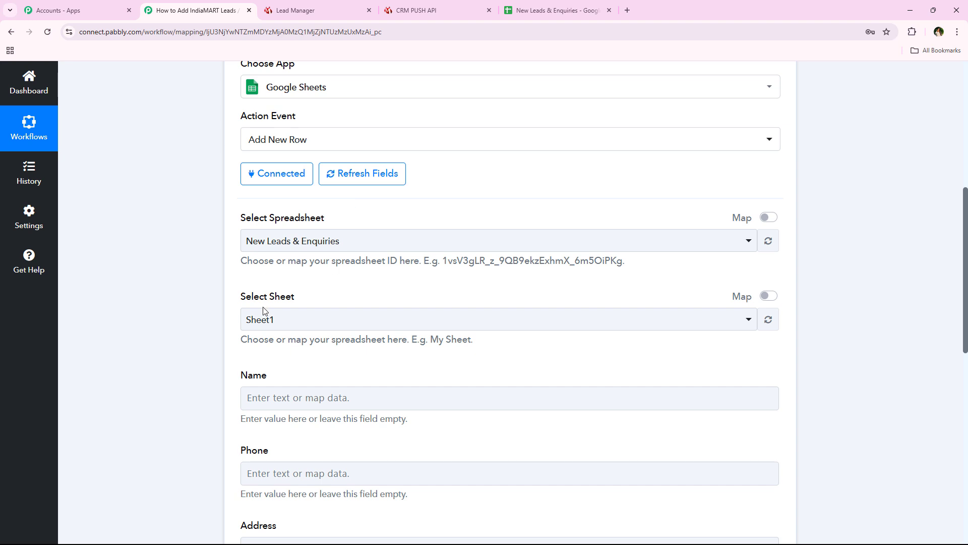
pyautogui.click(264, 313)
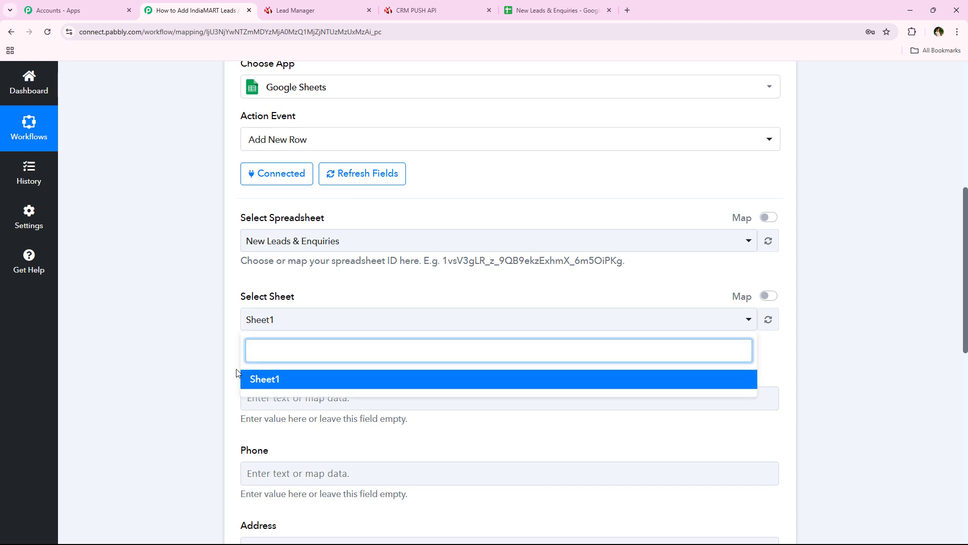
pyautogui.scroll(1, 237, 372)
pyautogui.scroll(-2, 189, 282)
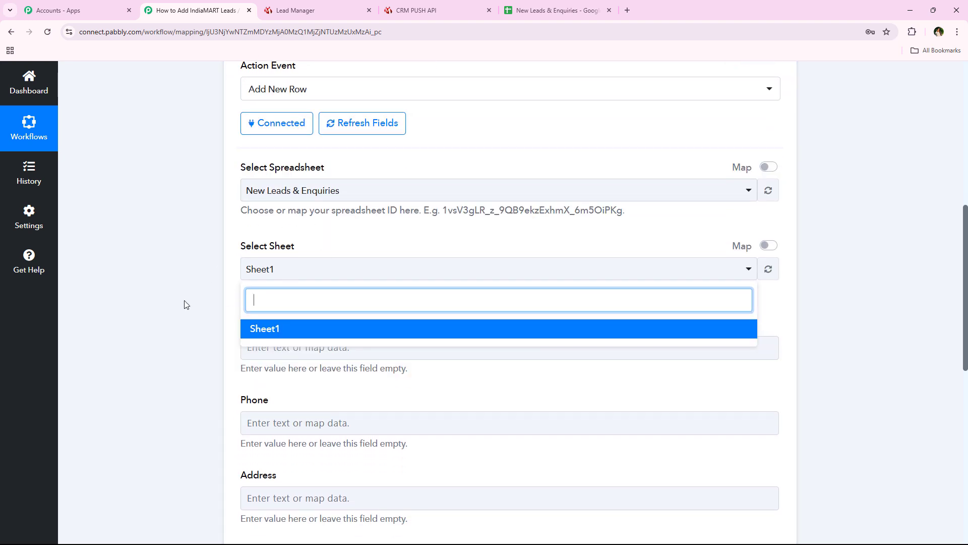
pyautogui.click(340, 270)
pyautogui.click(339, 271)
pyautogui.click(249, 236)
pyautogui.middleClick(140, 254)
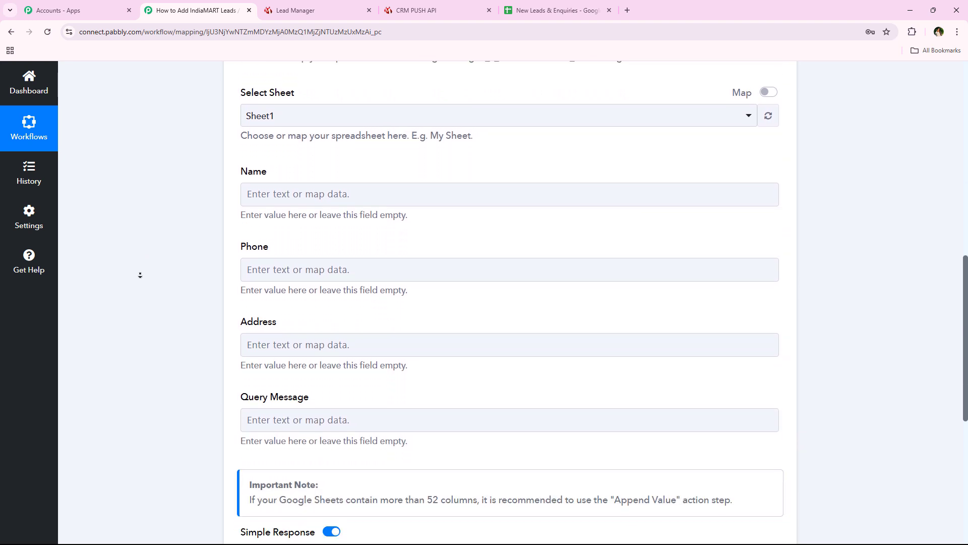
pyautogui.middleClick(141, 275)
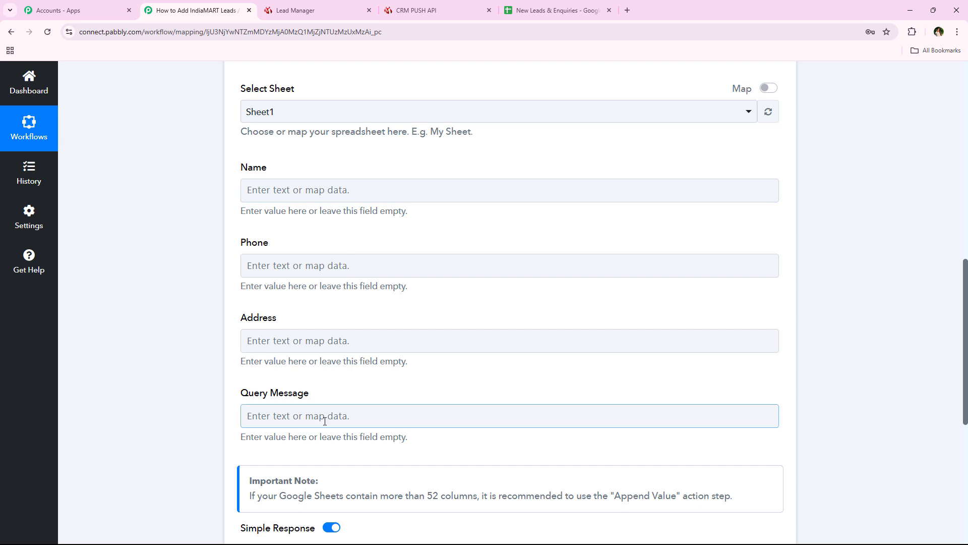
pyautogui.click(579, 4)
pyautogui.moveTo(101, 180); pyautogui.dragTo(561, 183)
pyautogui.click(190, 378)
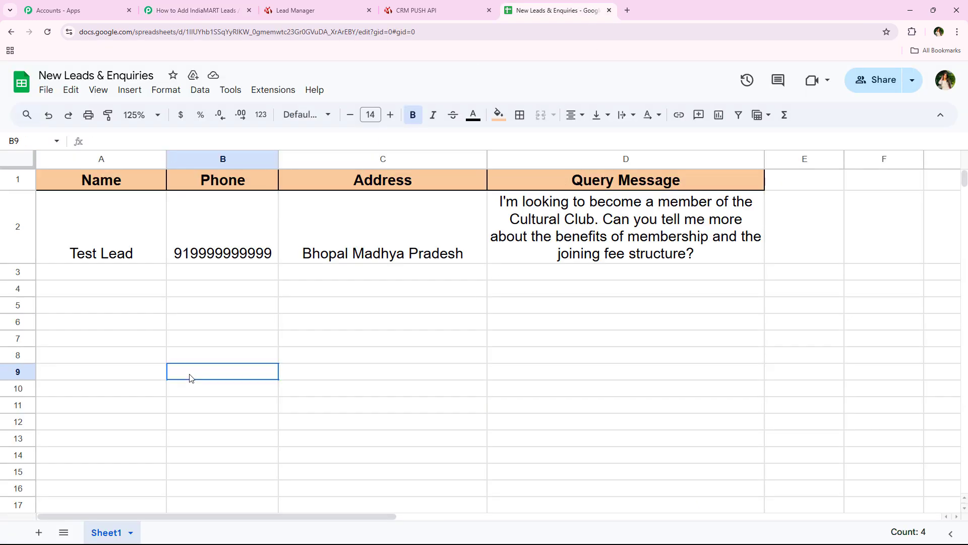
pyautogui.click(191, 11)
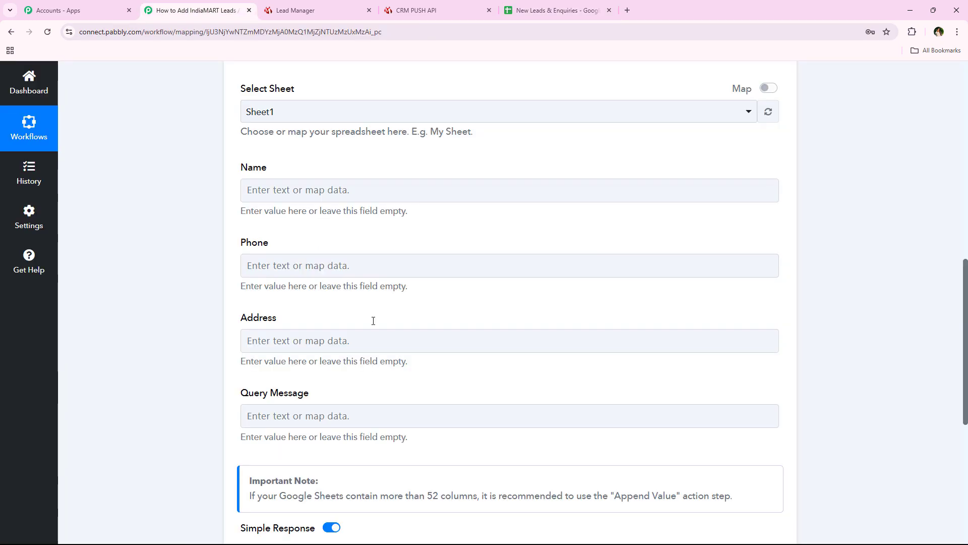
pyautogui.click(551, 4)
pyautogui.moveTo(145, 275); pyautogui.dragTo(551, 300)
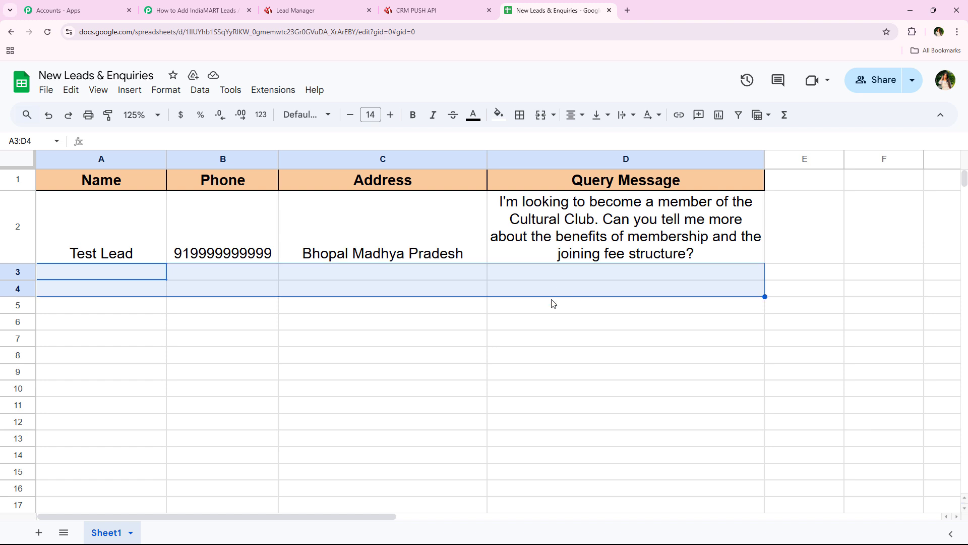
pyautogui.click(168, 5)
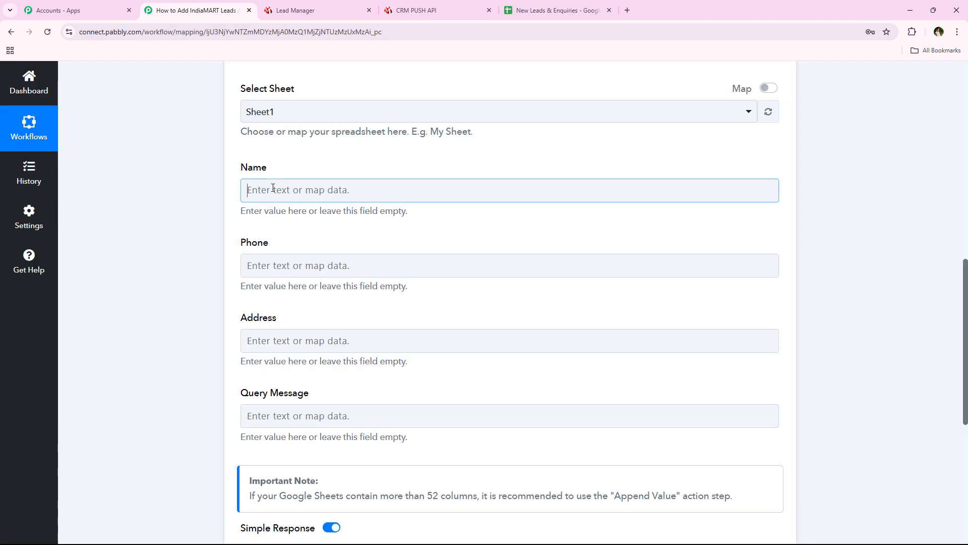
# - Browse the IndiaMART New Leads fields in the Name field's Insert Data list
pyautogui.click(252, 190)
pyautogui.scroll(-1, 153, 284)
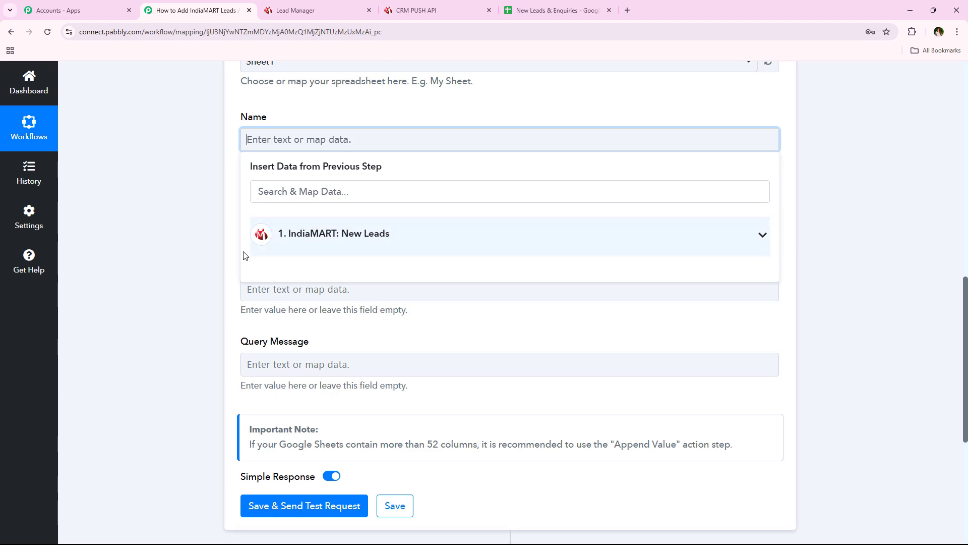
pyautogui.scroll(-4, 222, 260)
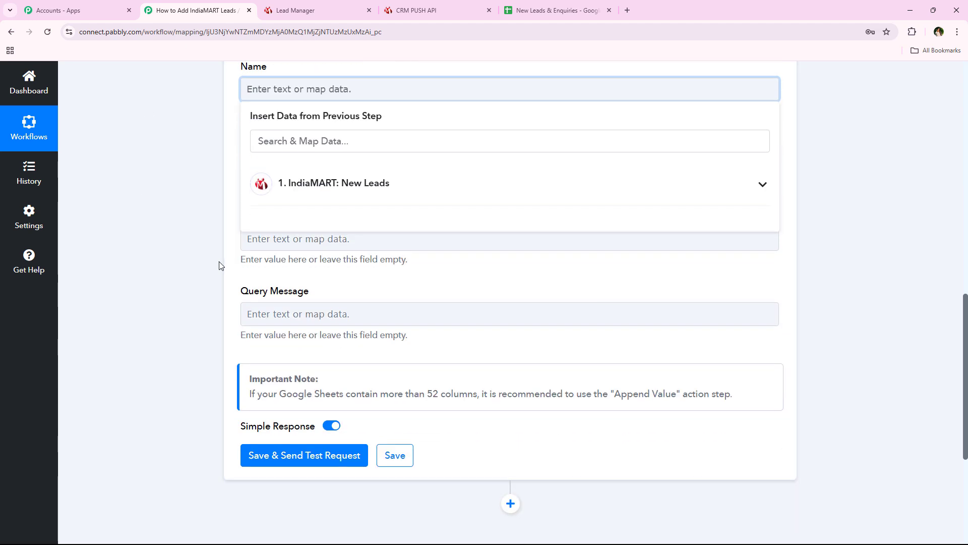
pyautogui.scroll(5, 167, 241)
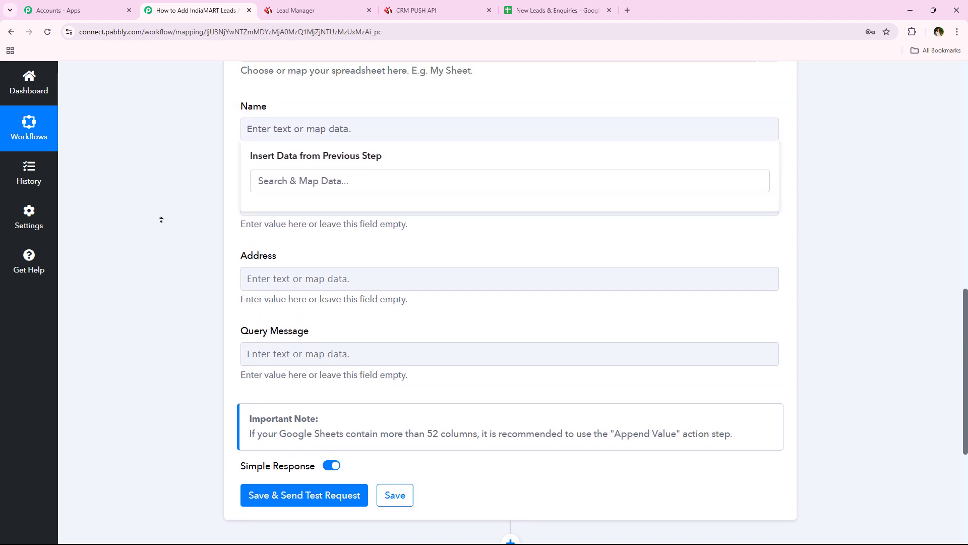
pyautogui.click(247, 234)
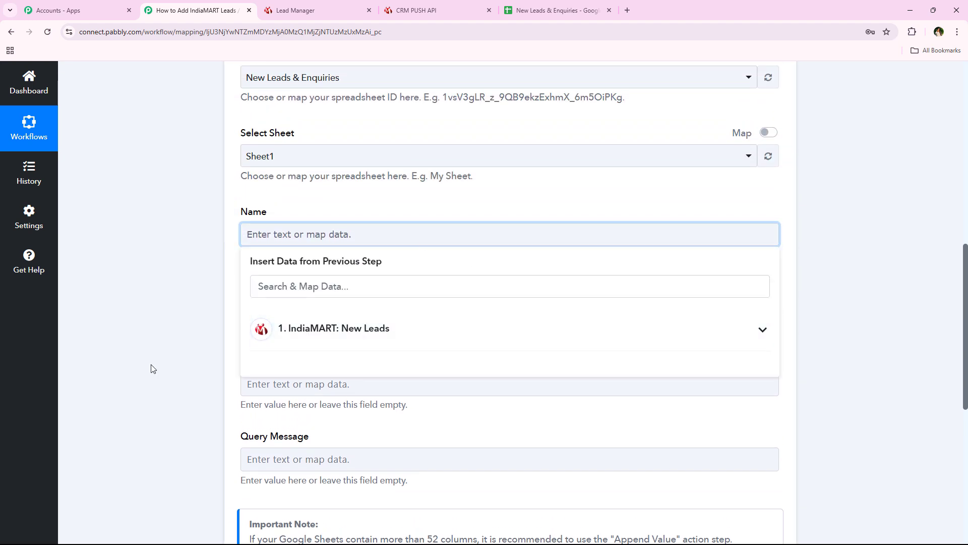
pyautogui.click(299, 345)
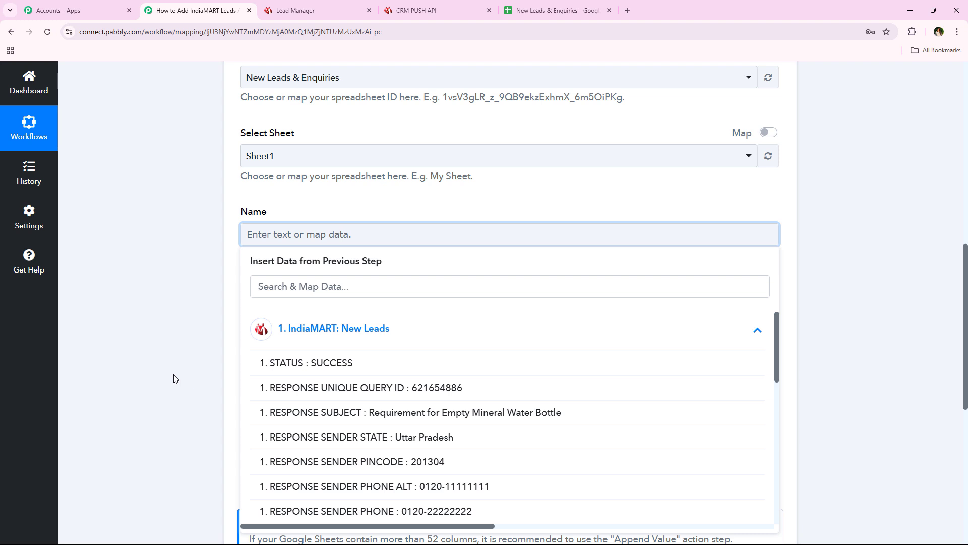
pyautogui.click(390, 323)
pyautogui.click(192, 291)
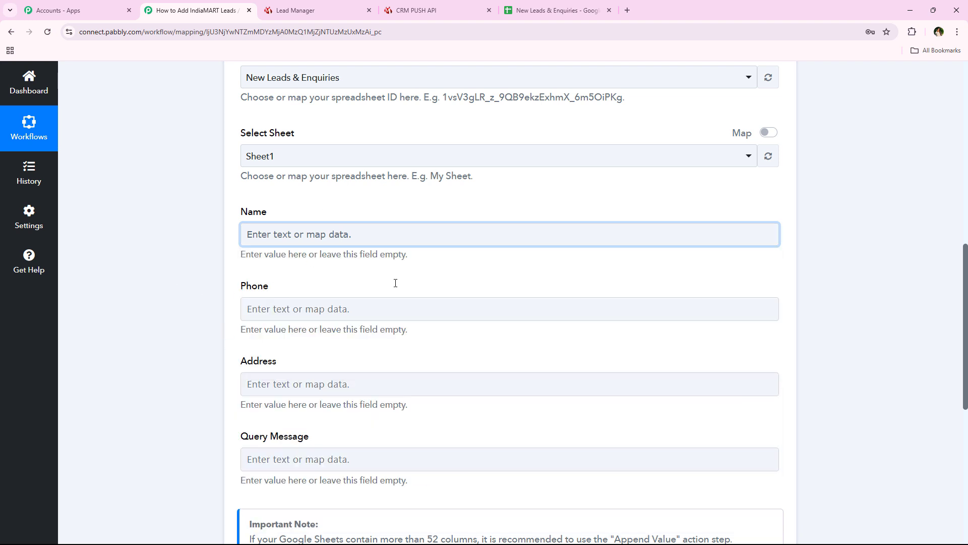
# - Remove the stray 'P' typed into the Name field
pyautogui.click(283, 241)
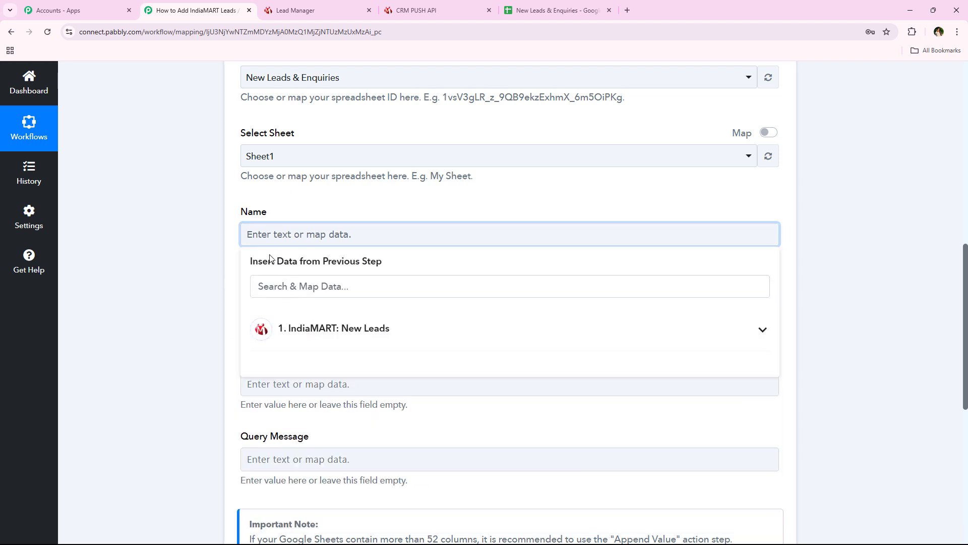
pyautogui.write('Prabhat')
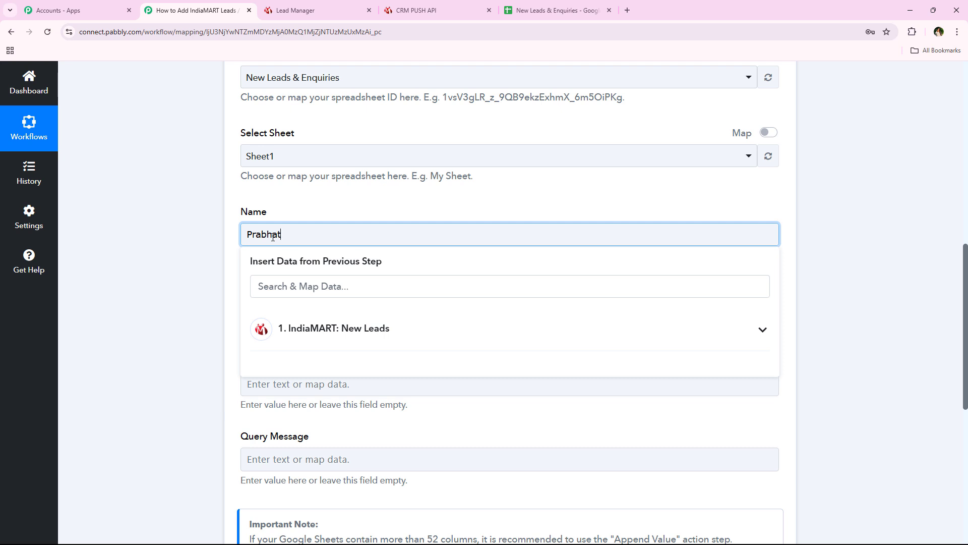
pyautogui.doubleClick(273, 237)
pyautogui.press('BackSpace')
pyautogui.click(235, 235)
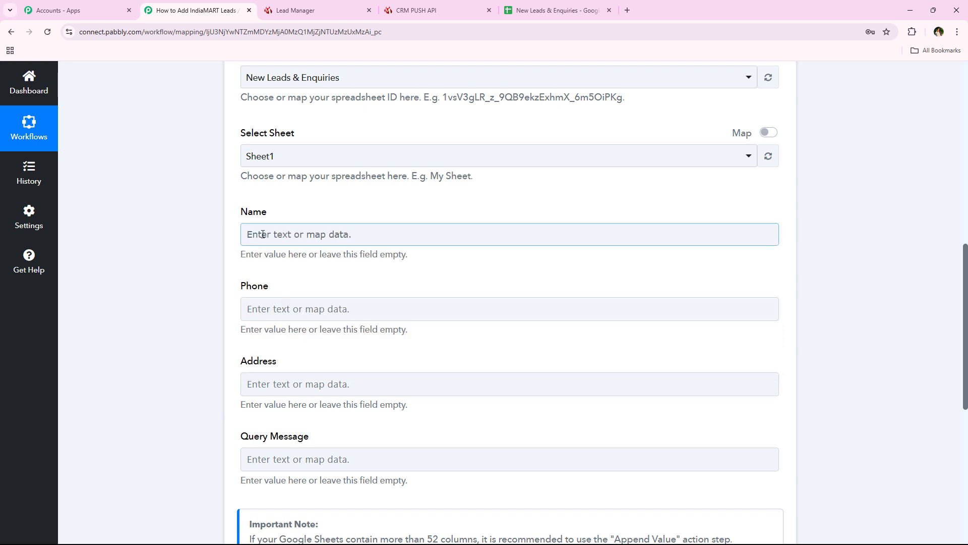
# - Search 'na' and map RESPONSE SENDER NAME into the Name field
pyautogui.click(262, 234)
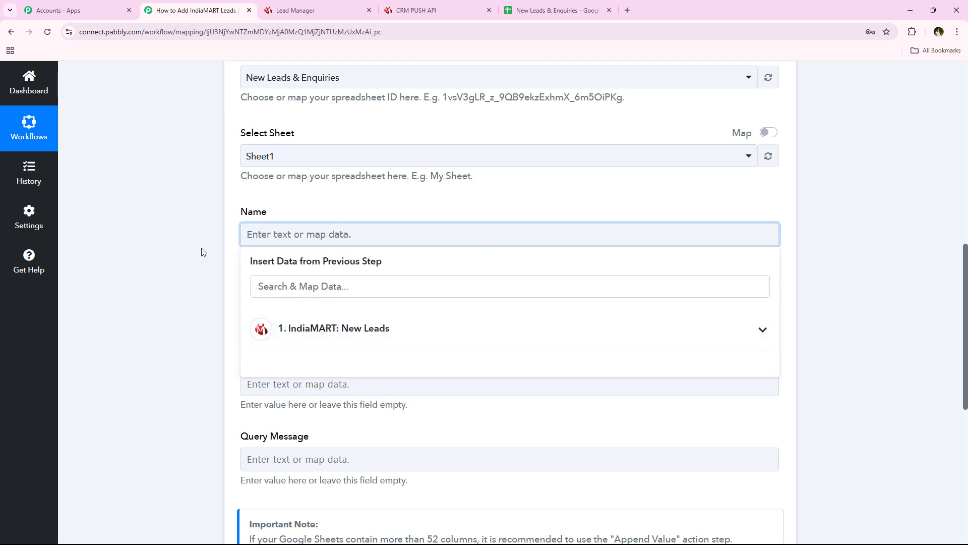
pyautogui.click(317, 292)
pyautogui.write('name')
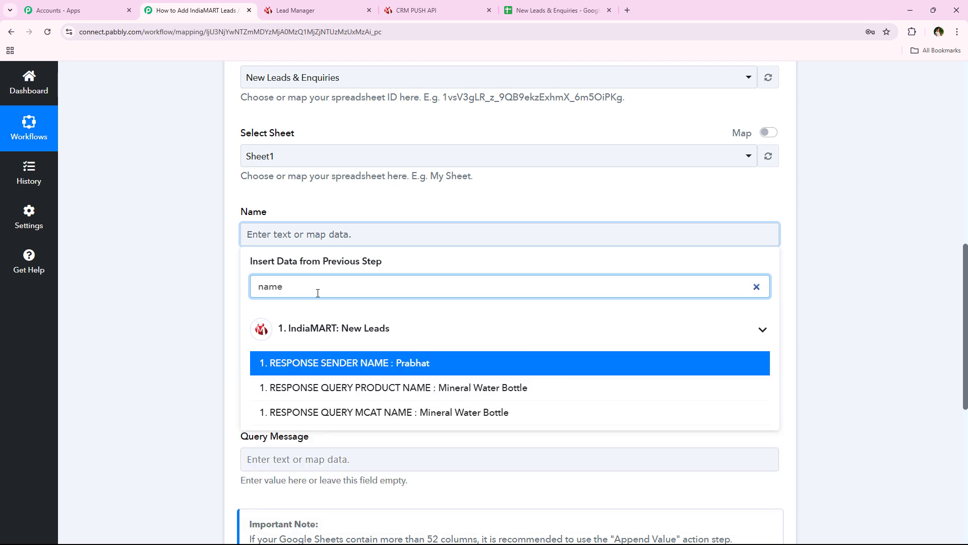
pyautogui.click(373, 363)
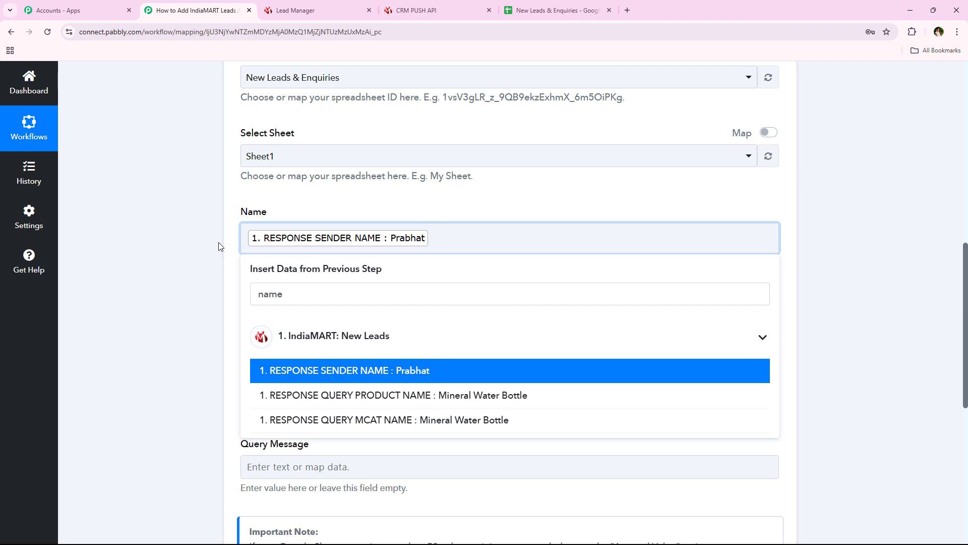
pyautogui.click(219, 243)
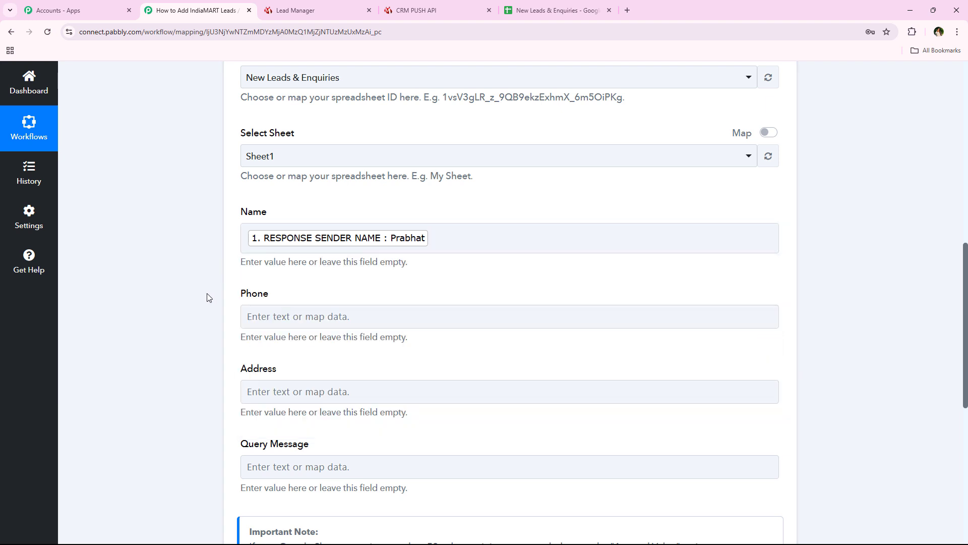
pyautogui.scroll(1, 206, 294)
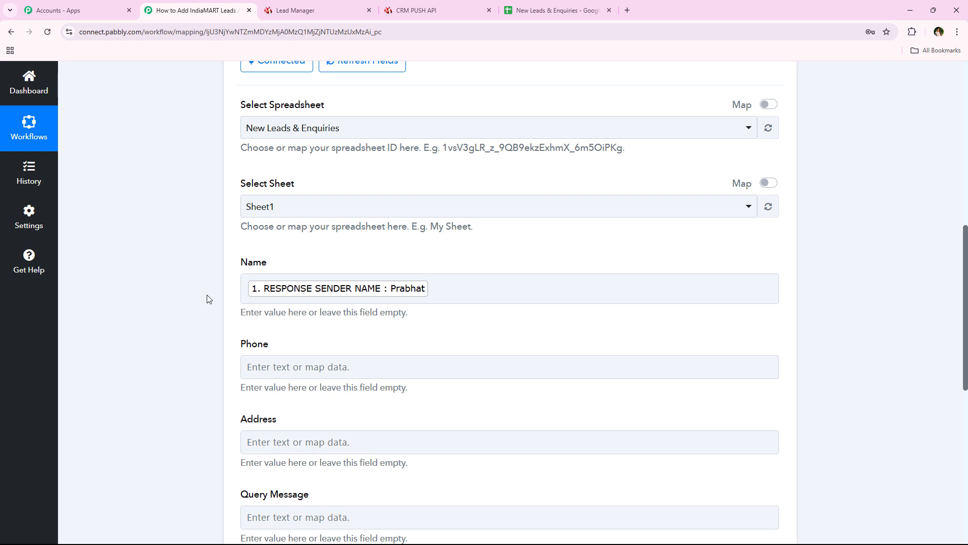
# - Map RESPONSE SENDER PHONE into the Phone field by searching 'ph'
pyautogui.click(273, 357)
pyautogui.click(319, 419)
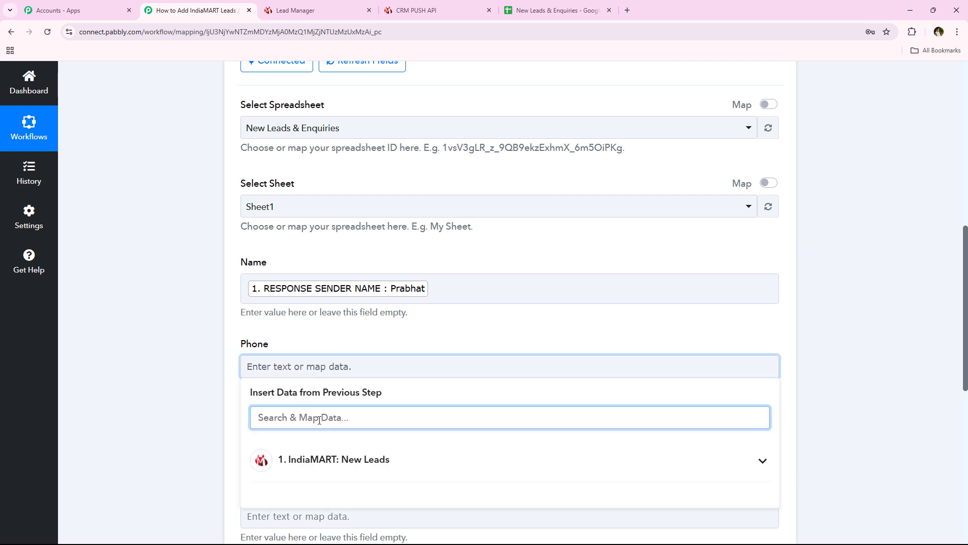
pyautogui.write('ph')
pyautogui.scroll(-1, 319, 419)
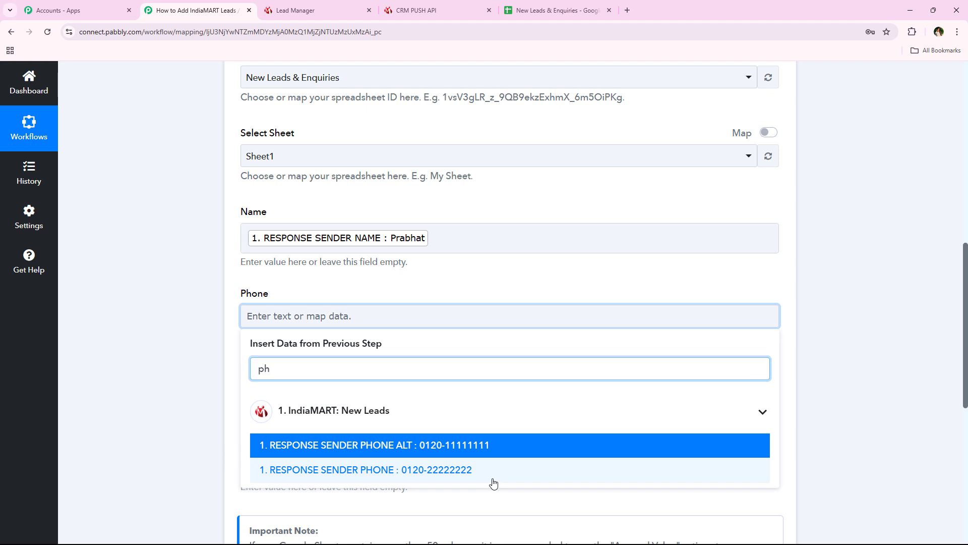
pyautogui.click(492, 478)
pyautogui.scroll(-2, 204, 321)
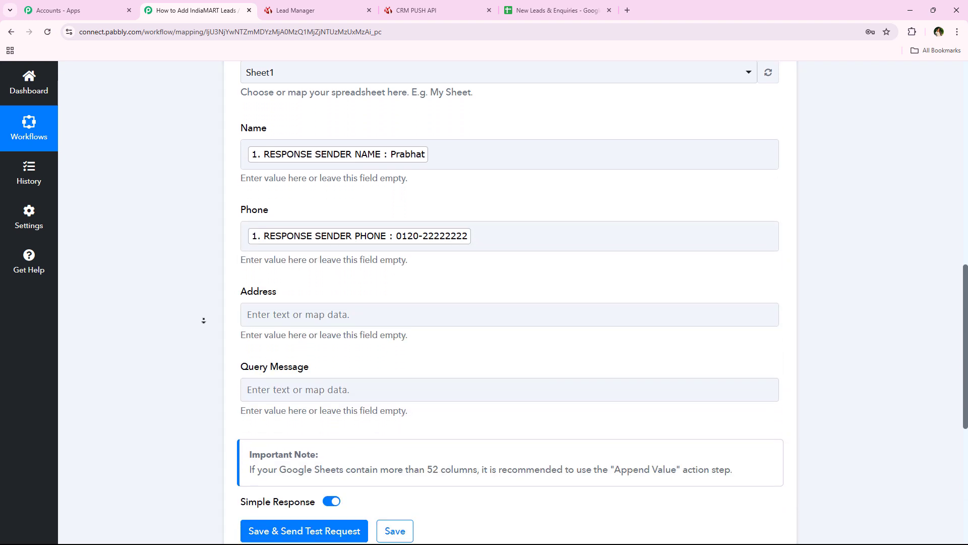
# - Map RESPONSE SENDER ADDRESS into the Address field by searching 'add'
pyautogui.click(247, 295)
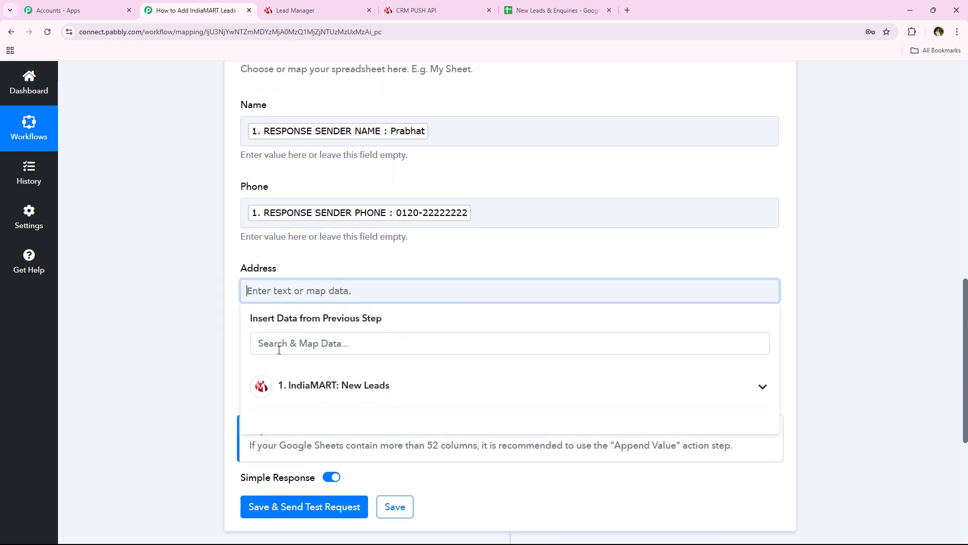
pyautogui.click(279, 344)
pyautogui.scroll(1, 188, 323)
pyautogui.write('ad')
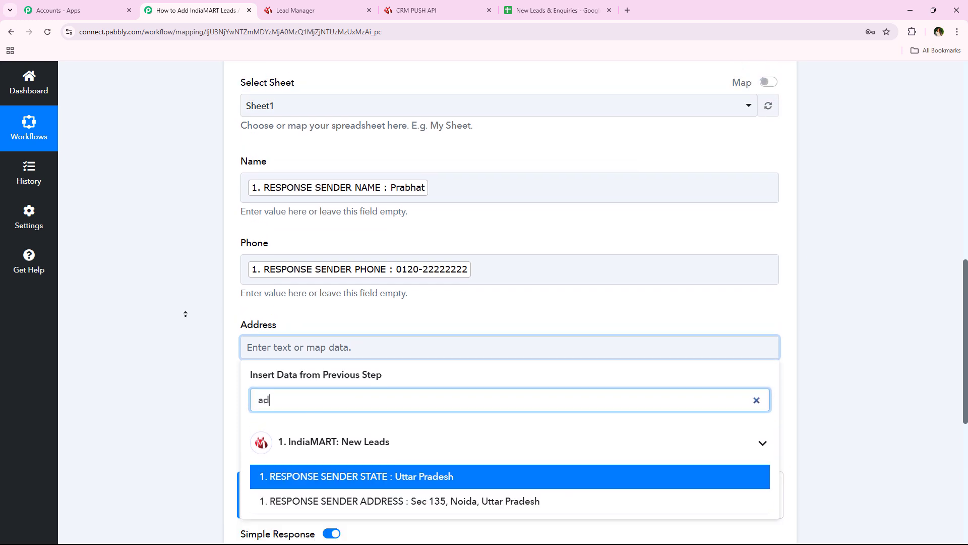
pyautogui.write('d')
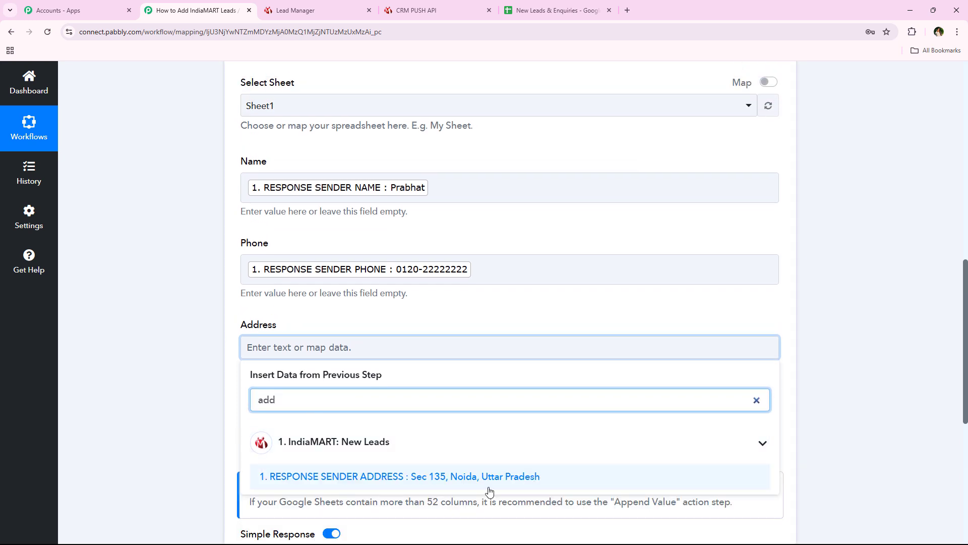
pyautogui.click(502, 476)
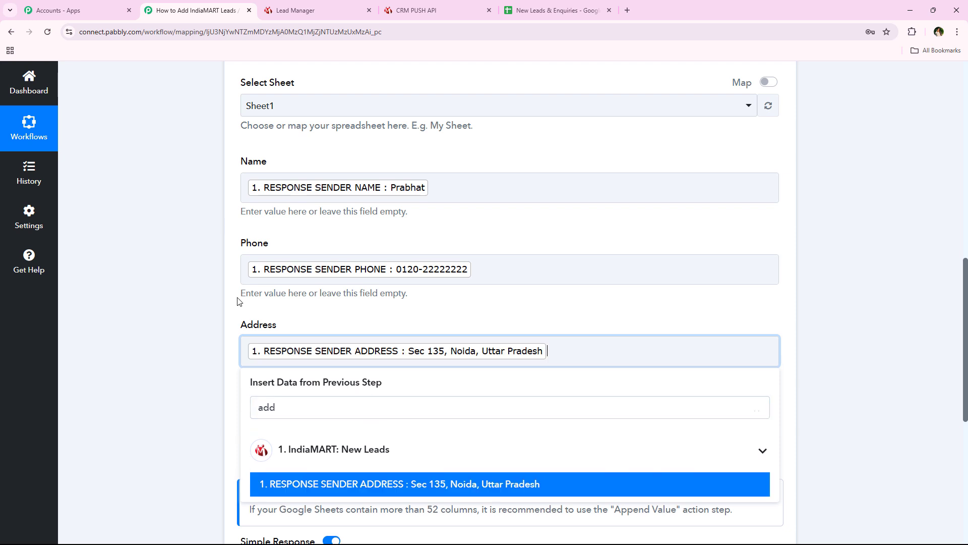
pyautogui.middleClick(184, 318)
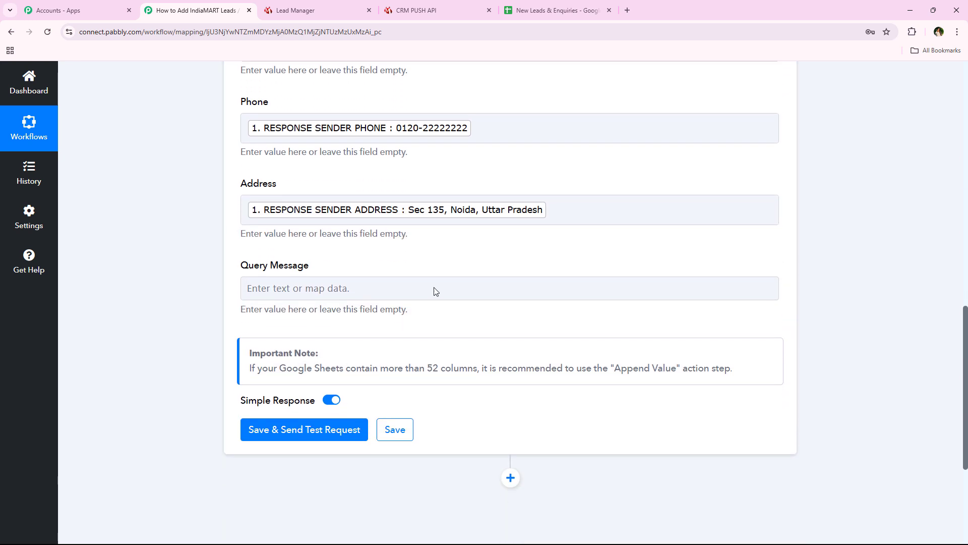
# - Map RESPONSE QUERY MESSAGE into the Query Message field by searching 'mess'
pyautogui.click(303, 292)
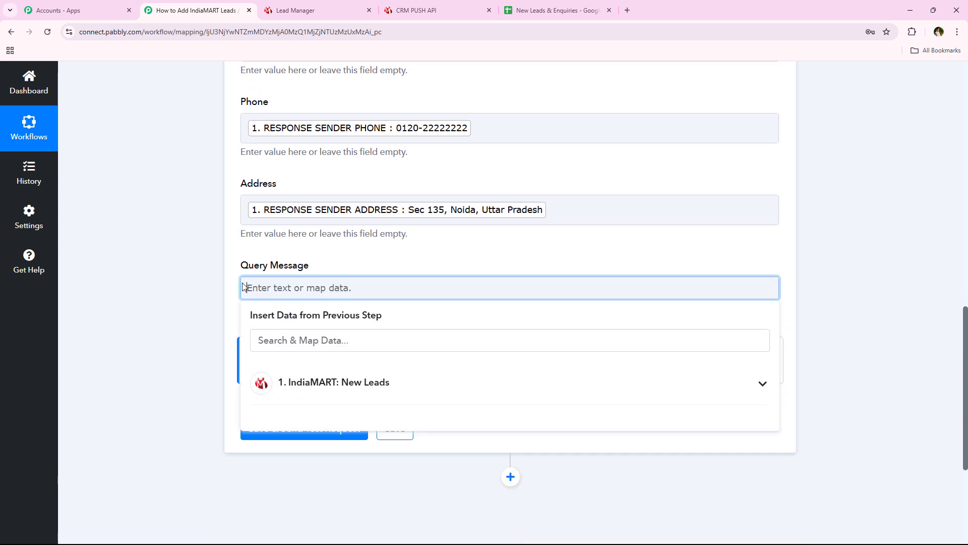
pyautogui.click(299, 333)
pyautogui.write('m')
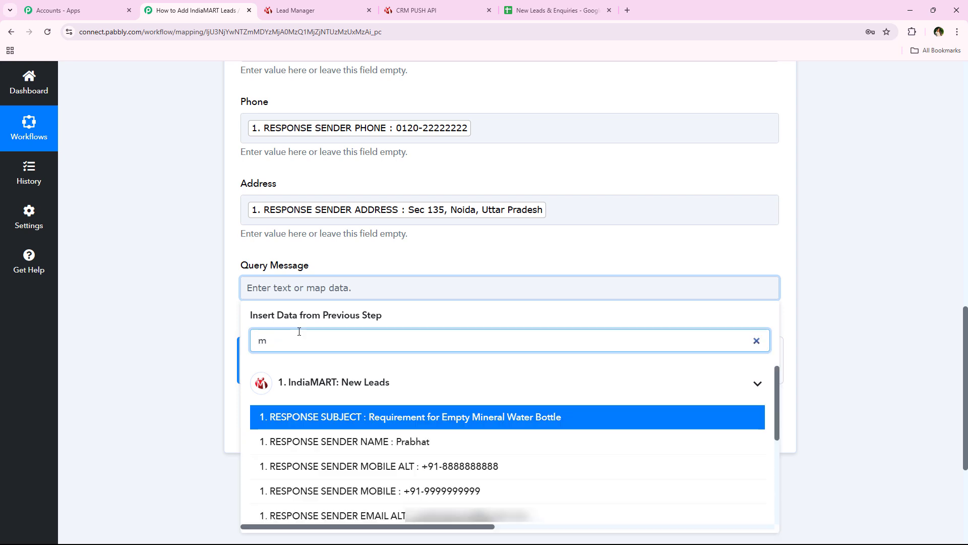
pyautogui.write('ess')
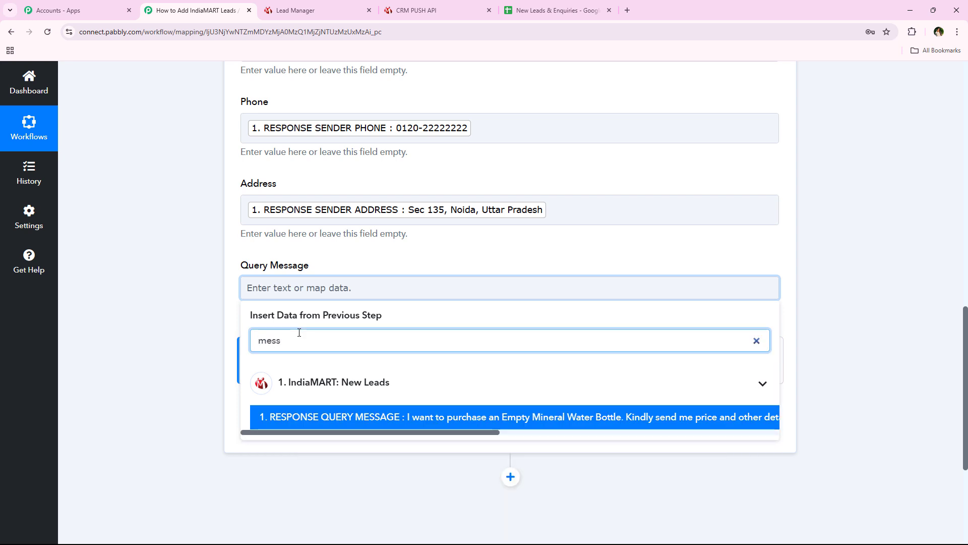
pyautogui.click(324, 417)
pyautogui.click(222, 262)
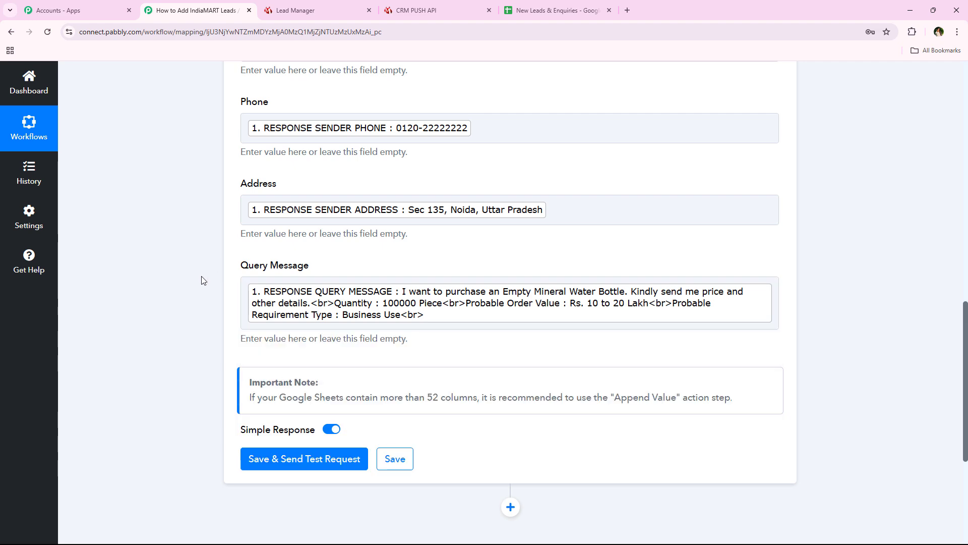
pyautogui.scroll(5, 197, 267)
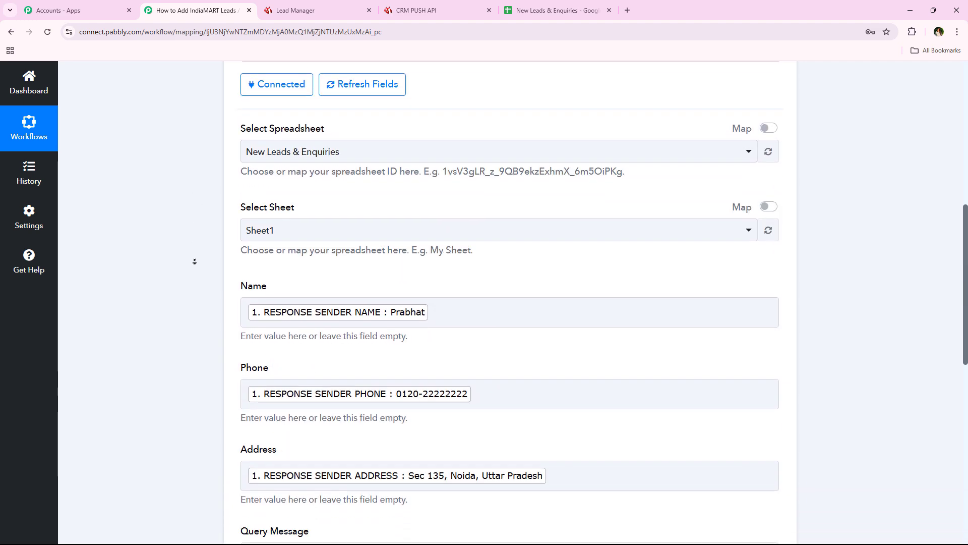
pyautogui.scroll(-8, 195, 262)
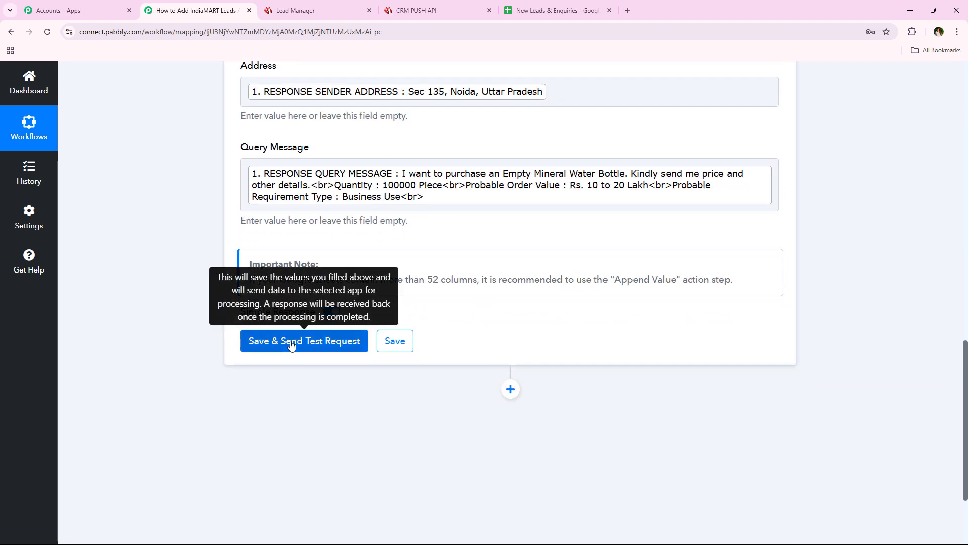
# - Save and test the step, confirming 1 row and 4 cells written to Sheet1!A3:D3, then collapse it
pyautogui.click(292, 343)
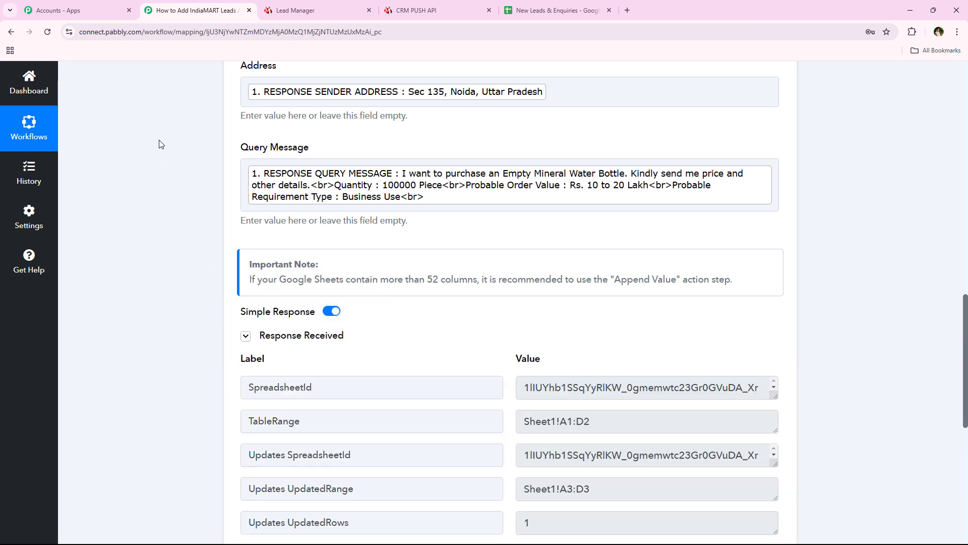
pyautogui.scroll(-2, 150, 229)
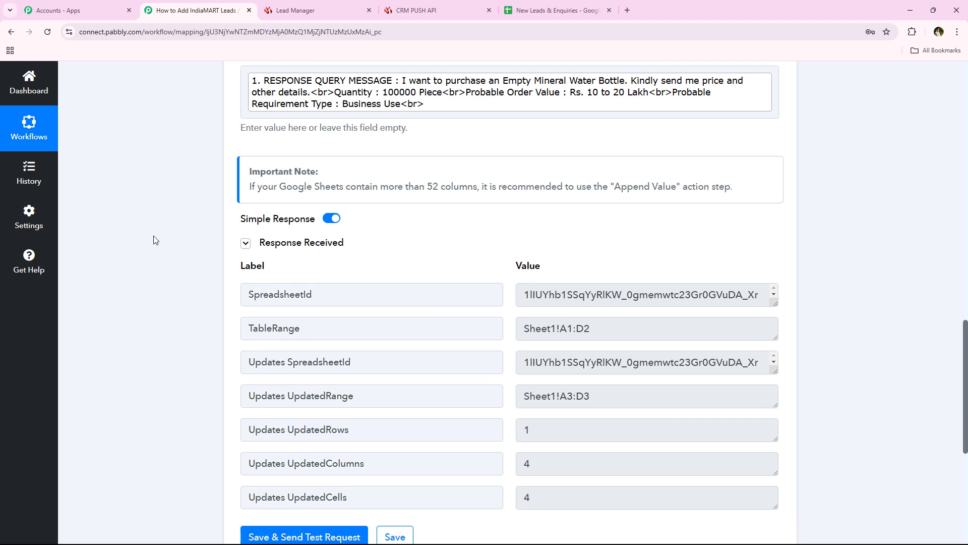
pyautogui.scroll(1, 199, 212)
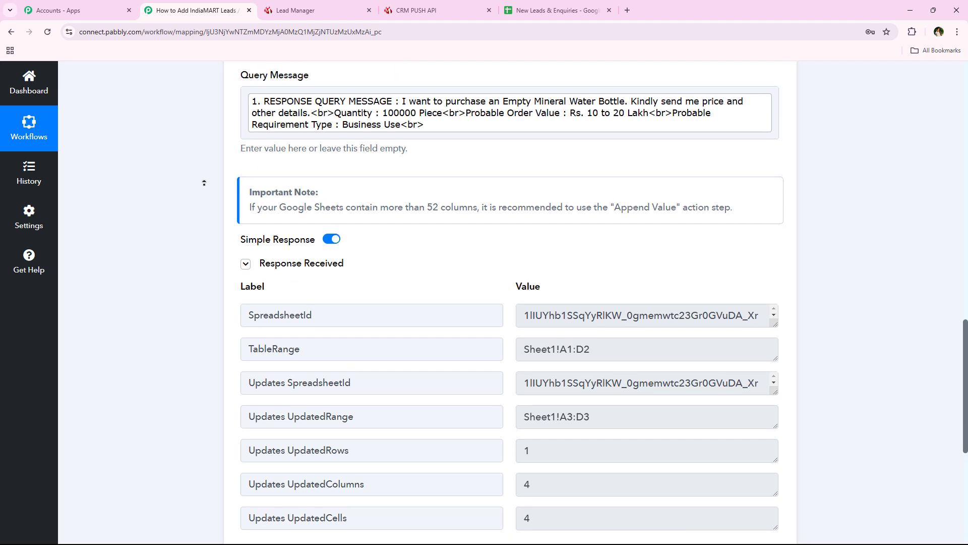
pyautogui.scroll(20, 204, 182)
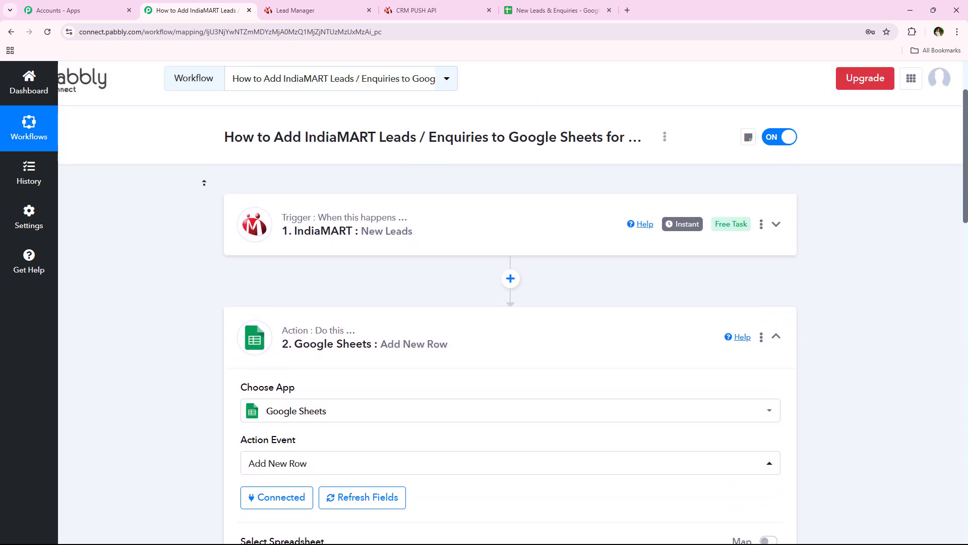
pyautogui.scroll(1, 204, 183)
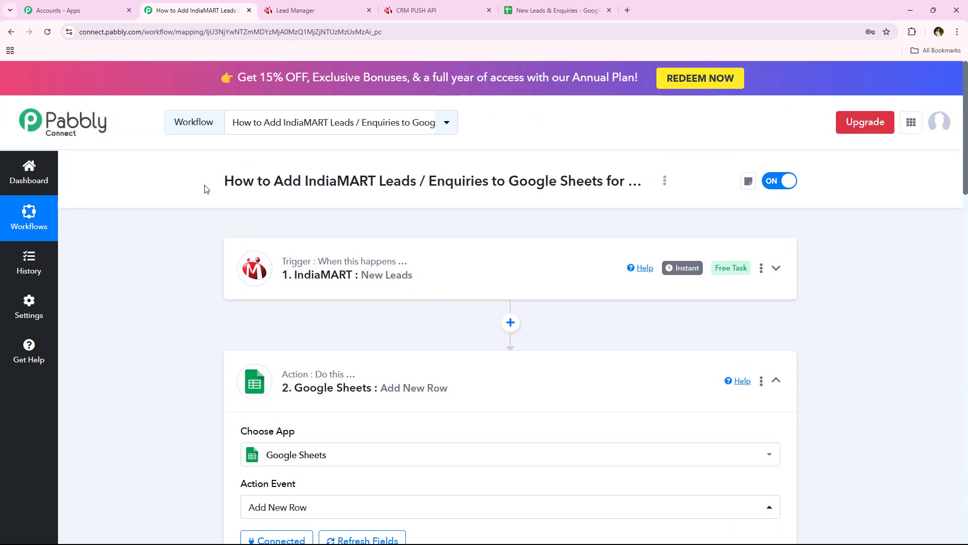
pyautogui.click(405, 400)
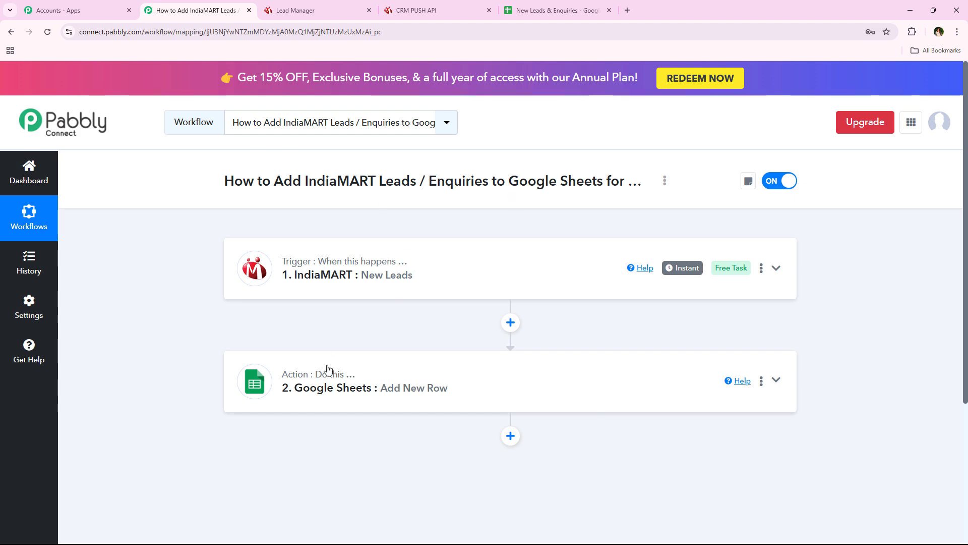
pyautogui.click(538, 5)
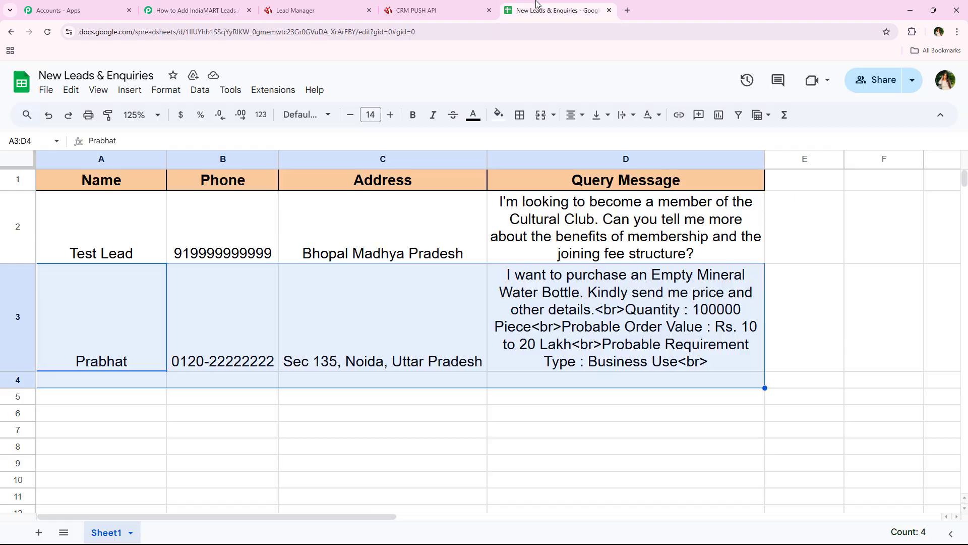
pyautogui.click(457, 432)
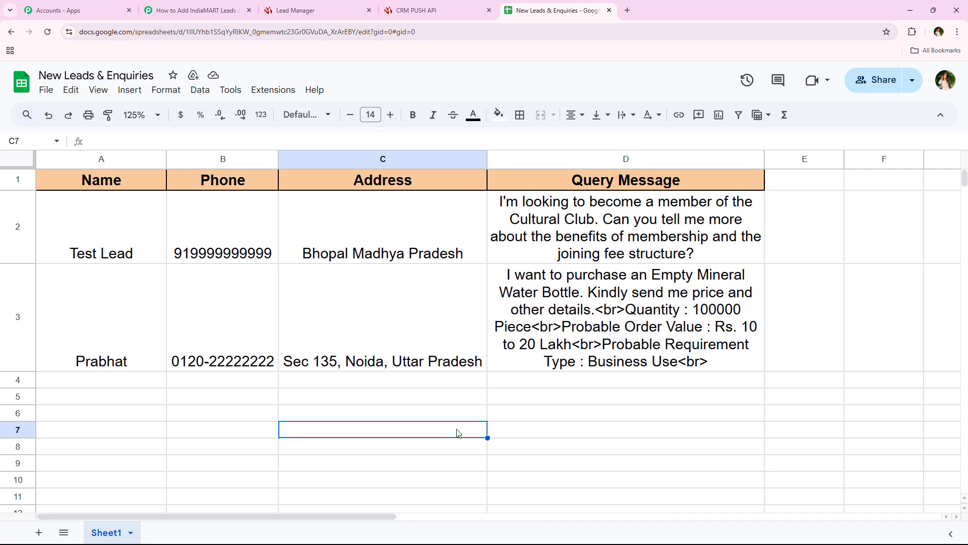
pyautogui.click(157, 291)
pyautogui.click(220, 299)
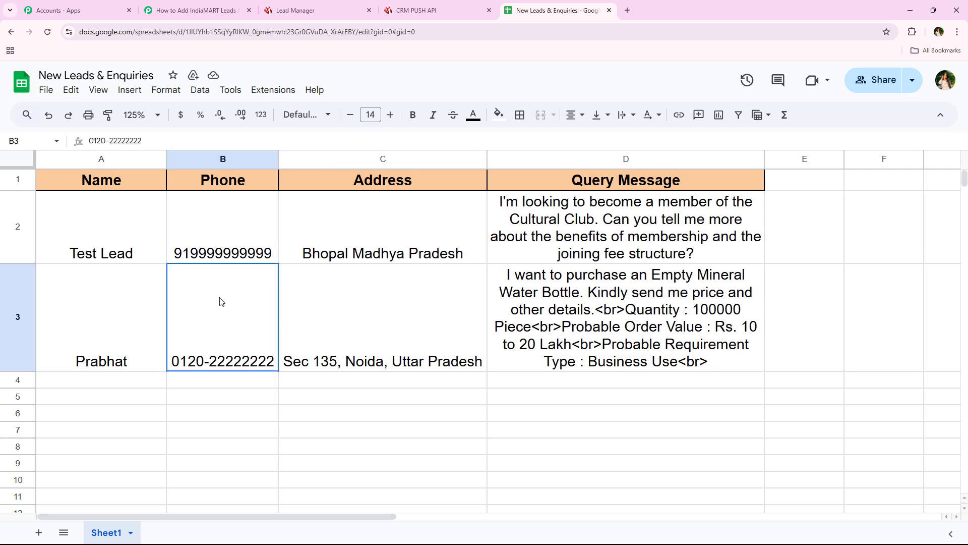
pyautogui.click(319, 293)
pyautogui.click(565, 314)
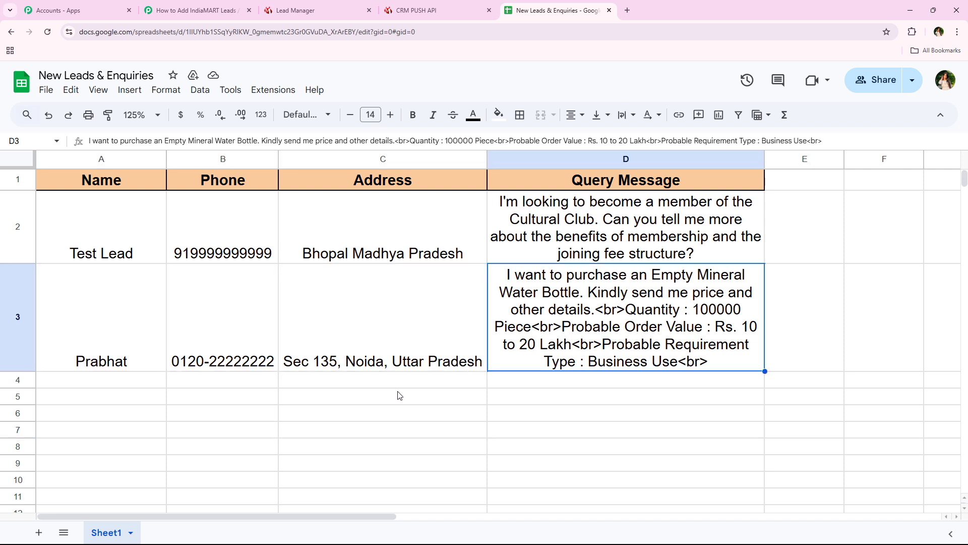
pyautogui.click(176, 5)
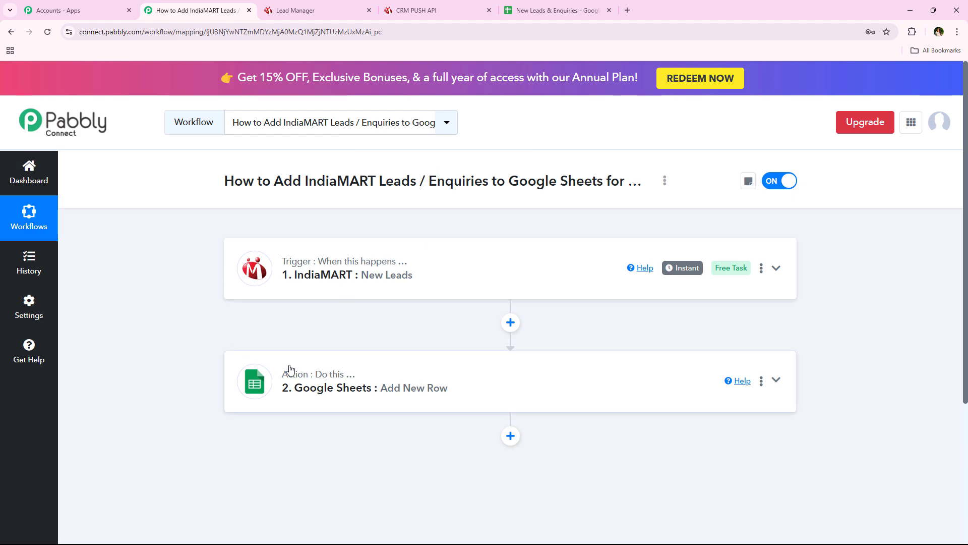
pyautogui.hotkey('ctrl', '5')
pyautogui.moveTo(135, 328); pyautogui.dragTo(595, 335)
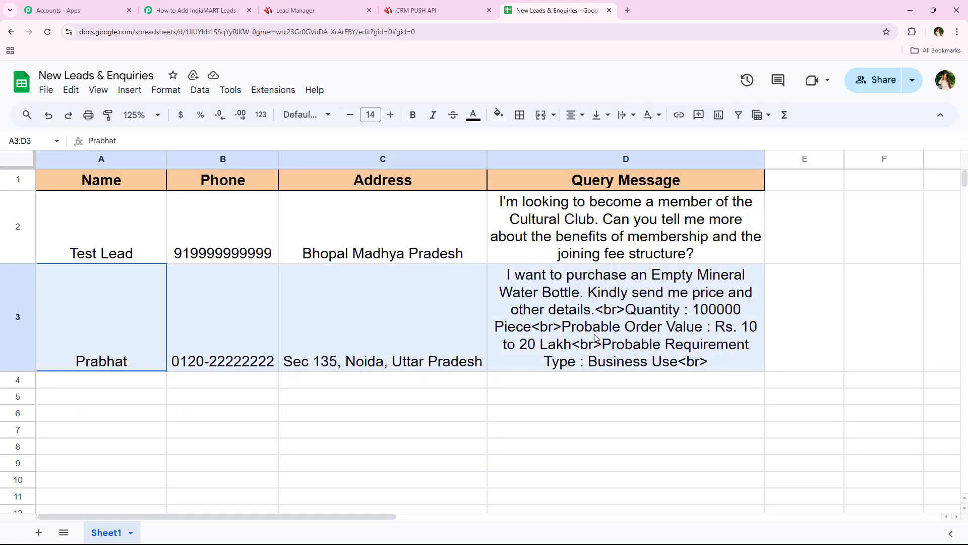
pyautogui.click(314, 429)
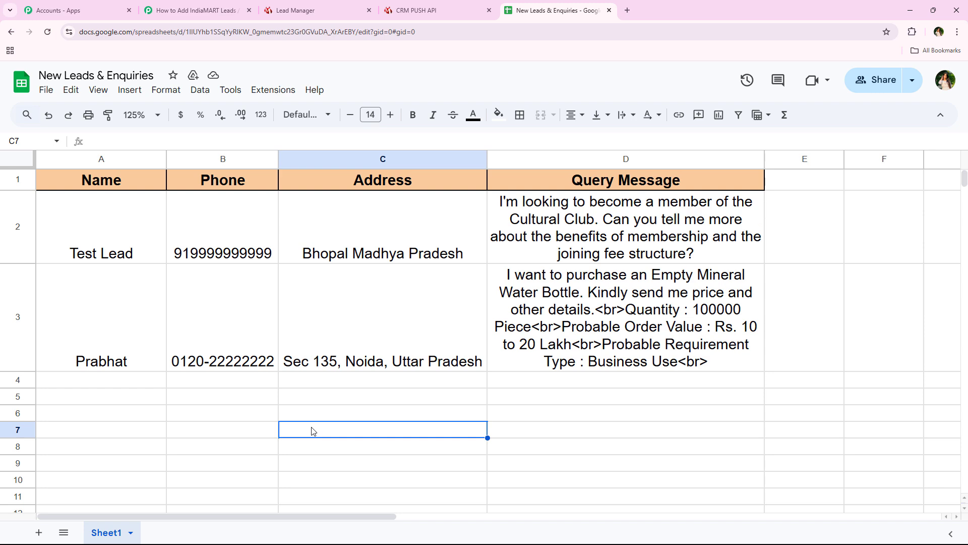
pyautogui.hotkey('ctrl', '2')
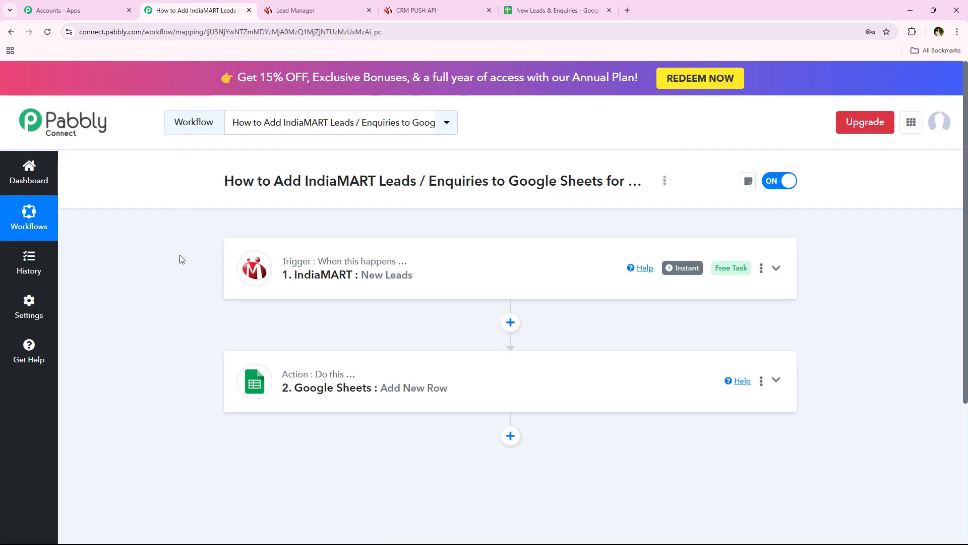